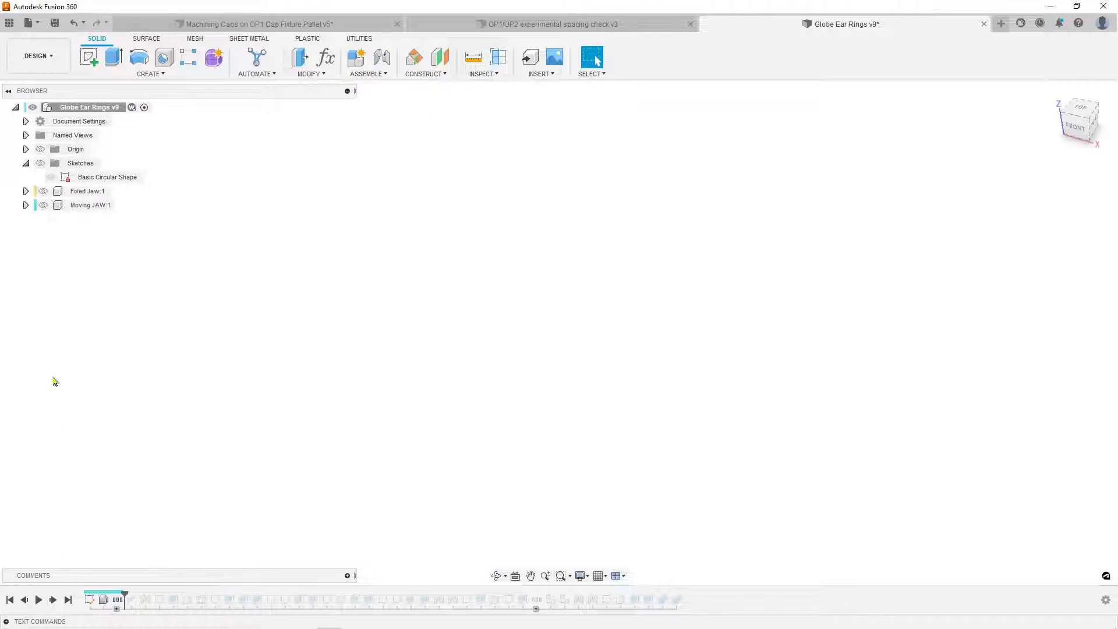
Show the Basic Circular Shape sketch and inspect the small hole circle in its hook
left_click(40, 164)
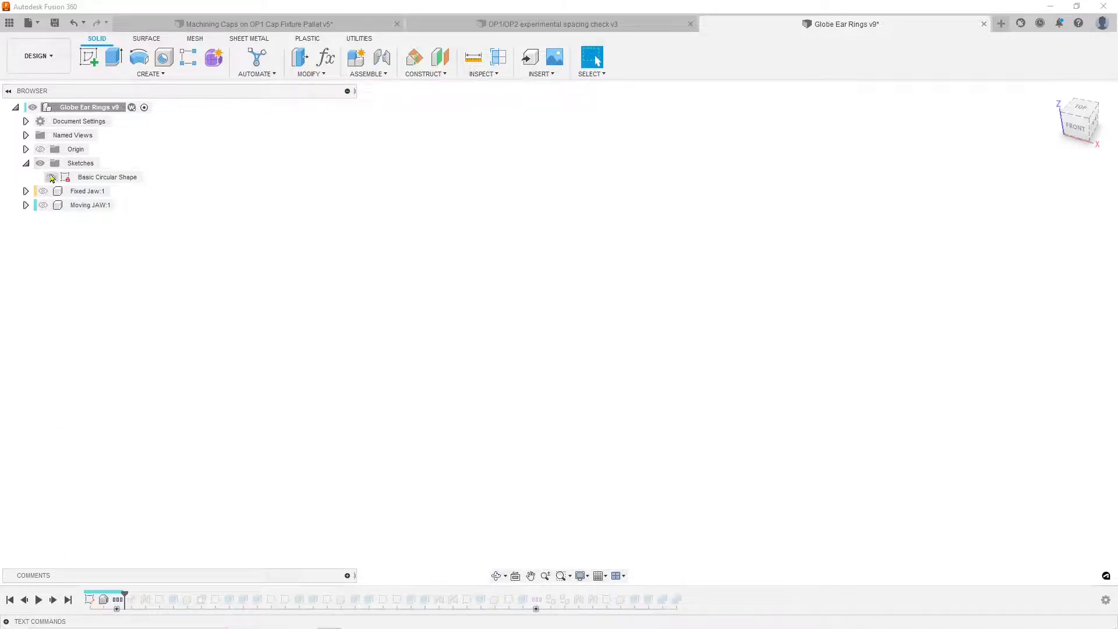
key("F6")
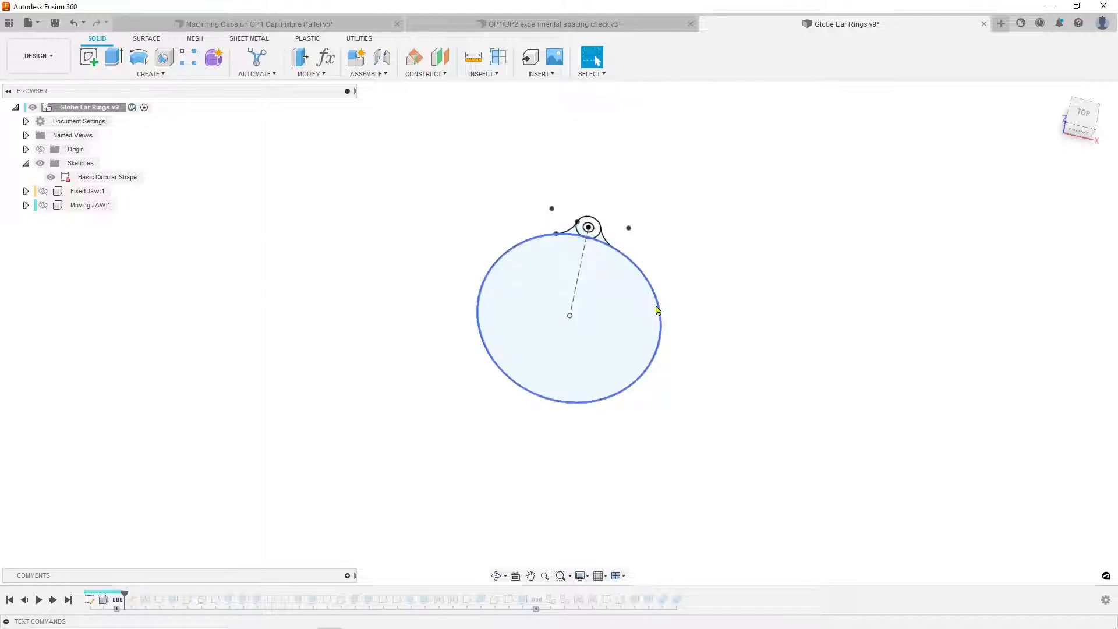
scroll(604, 239, "up", 6)
left_click(604, 235)
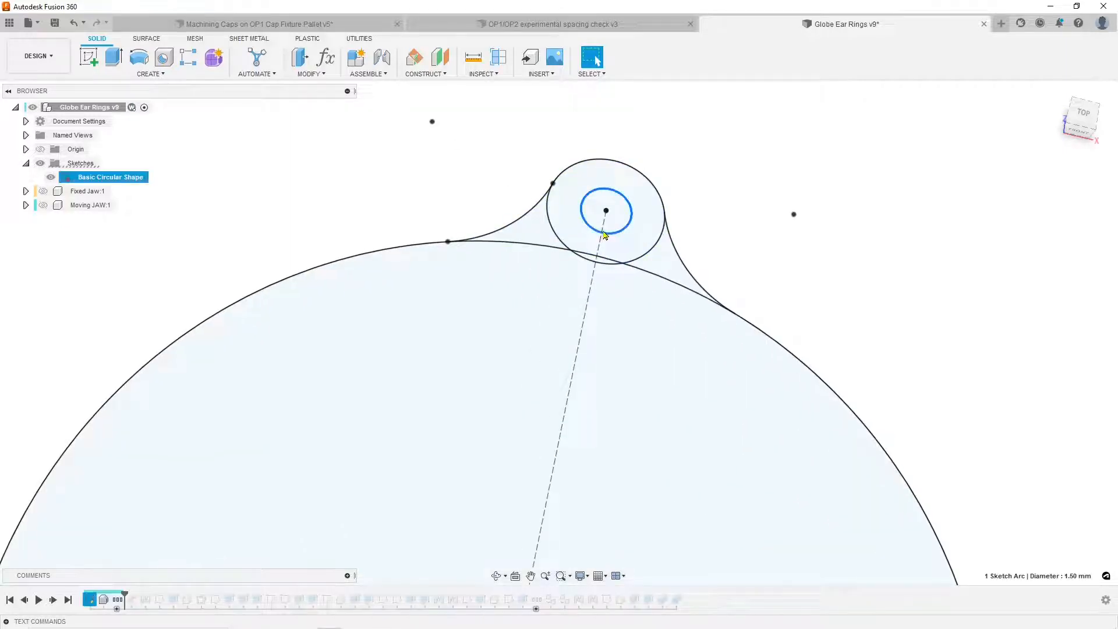
scroll(618, 285, "down", 5)
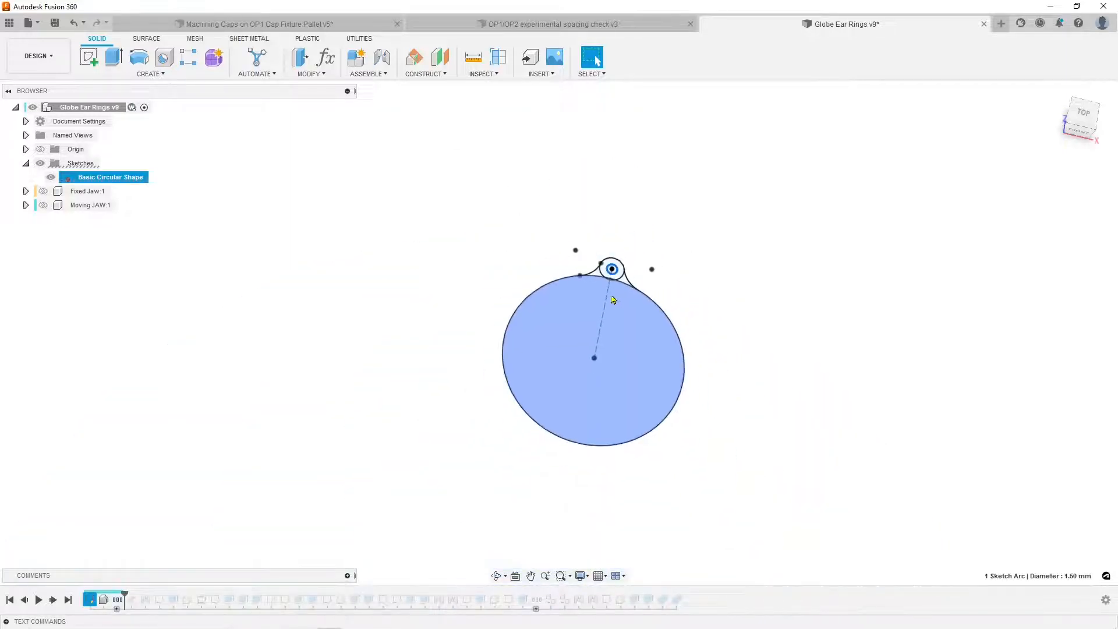
middle_click_drag(609, 295, 549, 267)
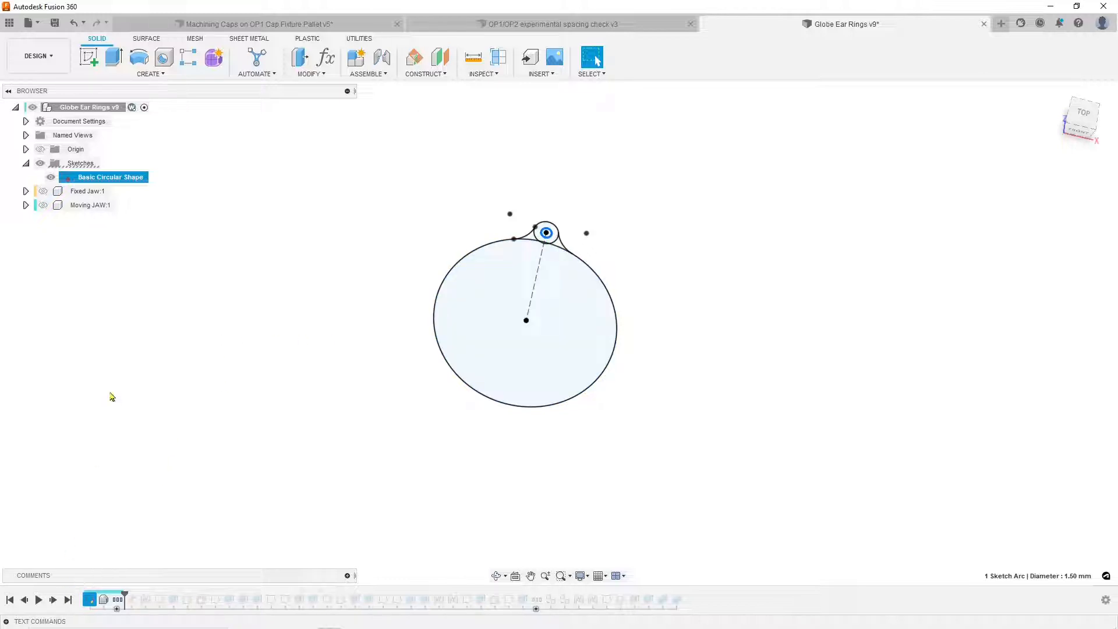
Hide the sketches and show the Fixed Jaw and Moving JAW components
left_click(40, 163)
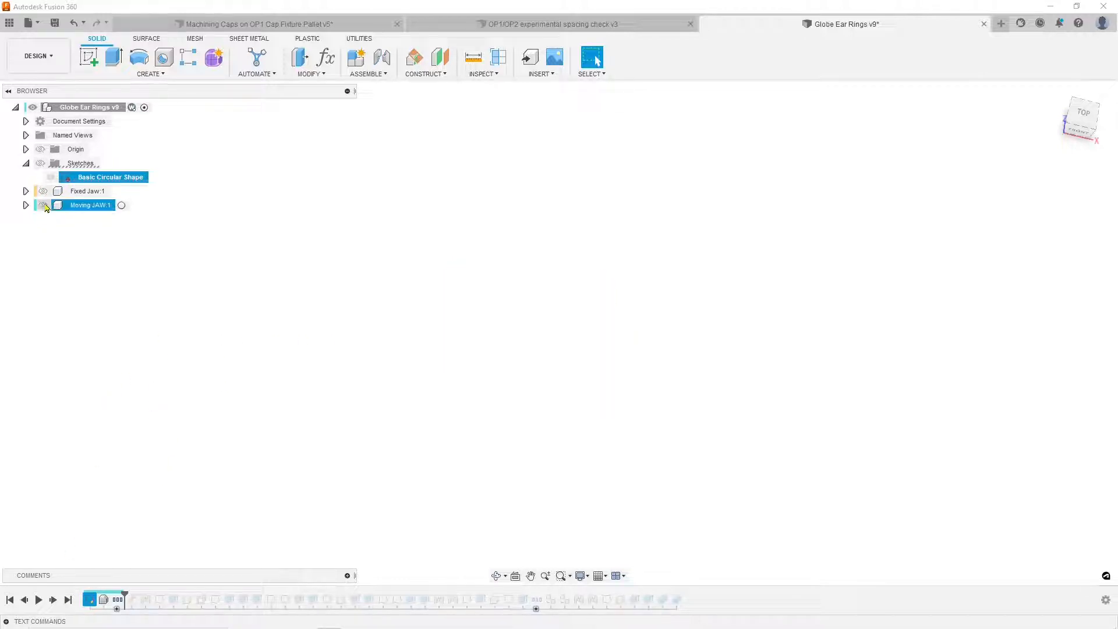
left_click(43, 191)
left_click(43, 205)
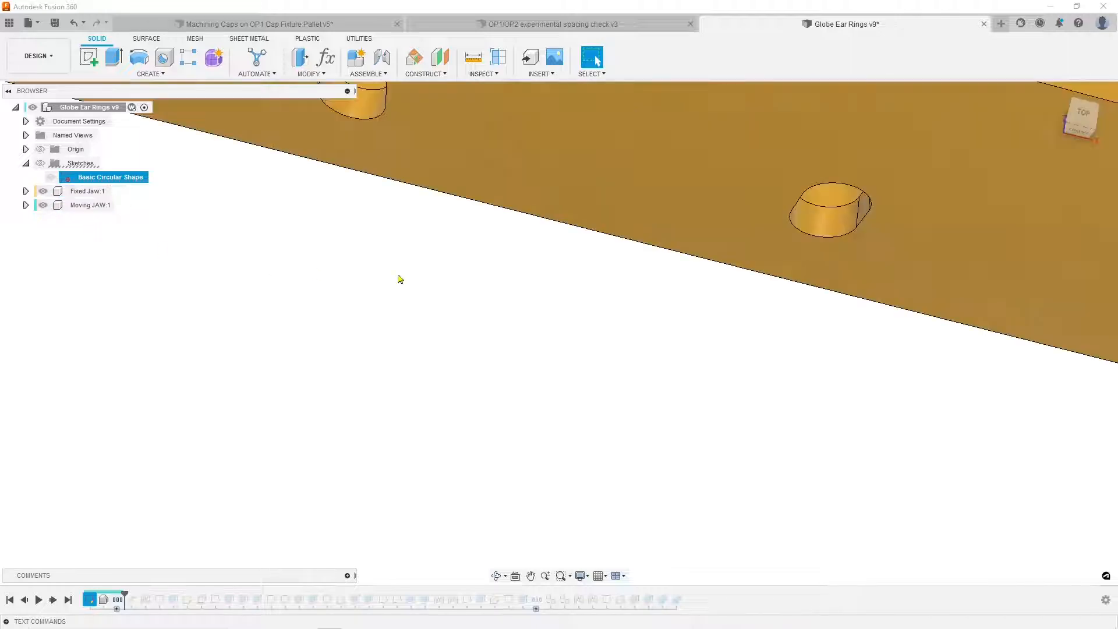
scroll(443, 297, "down", 3)
middle_click_drag(483, 318, 622, 348, "shift")
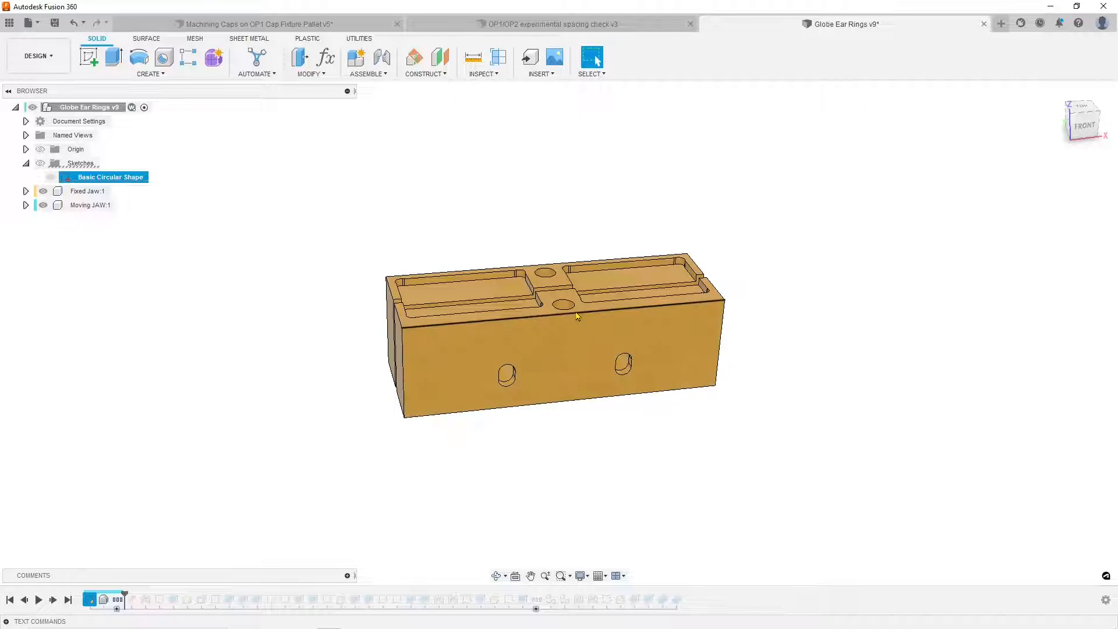
scroll(548, 314, "up", 3)
key("i")
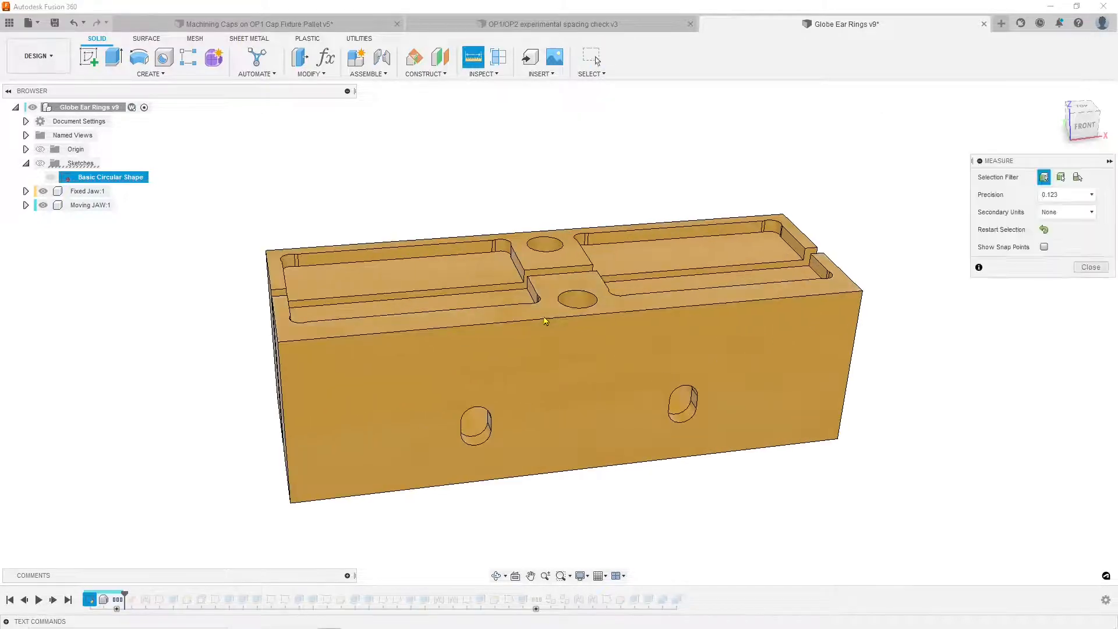
left_click(477, 280)
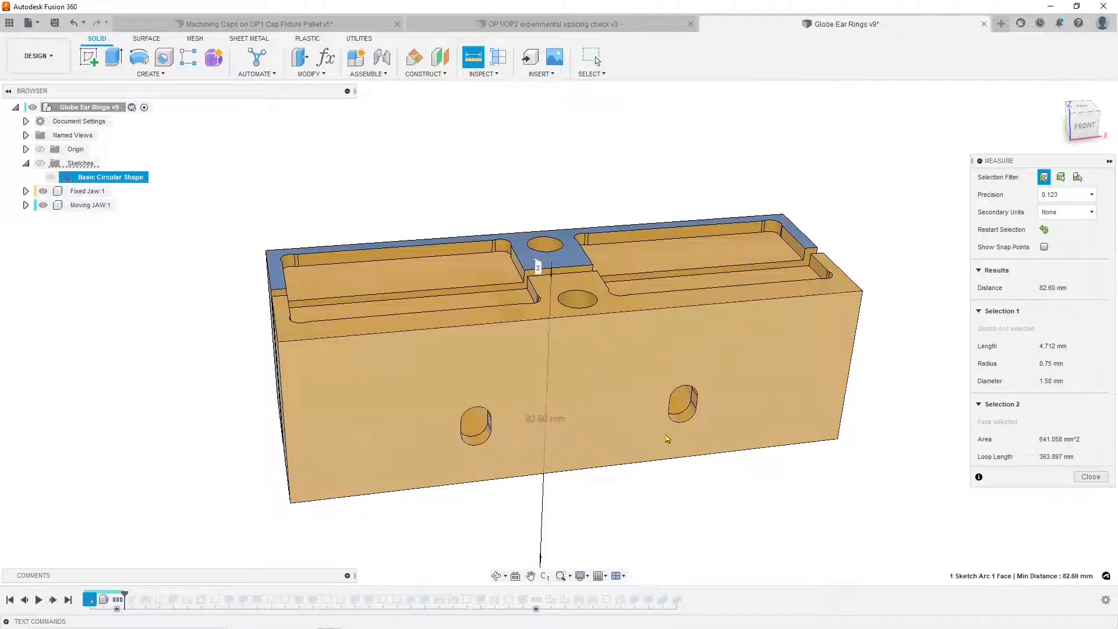
key("Escape")
Measure the depth between a Fixed Jaw pocket floor and the jaw's top face
key("i")
left_click(485, 276)
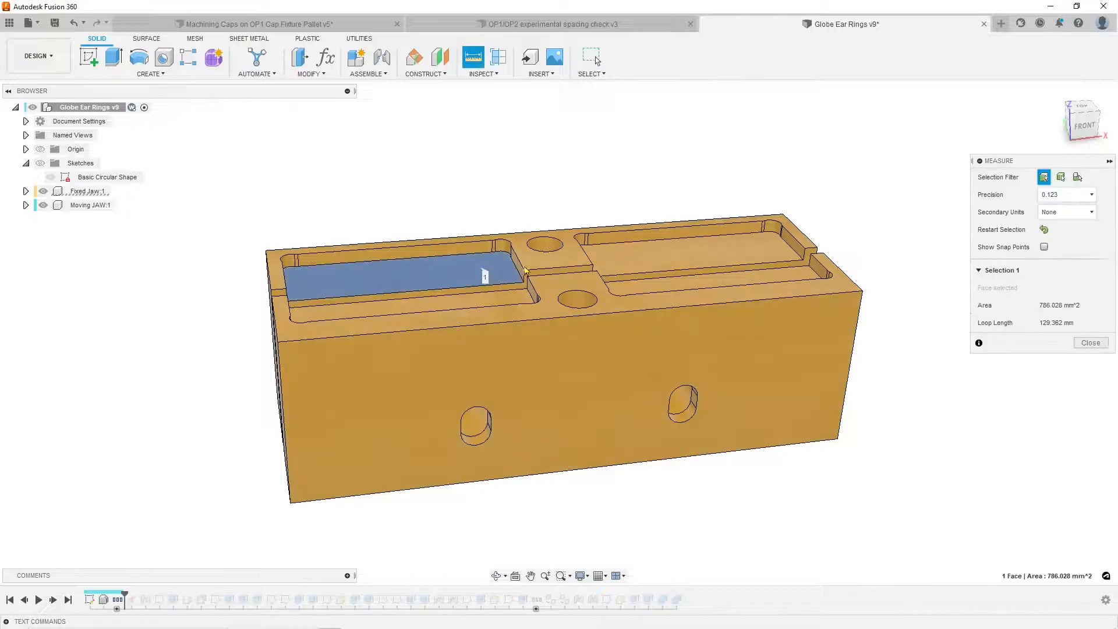
left_click(528, 271)
middle_click_drag(527, 271, 548, 322, "shift")
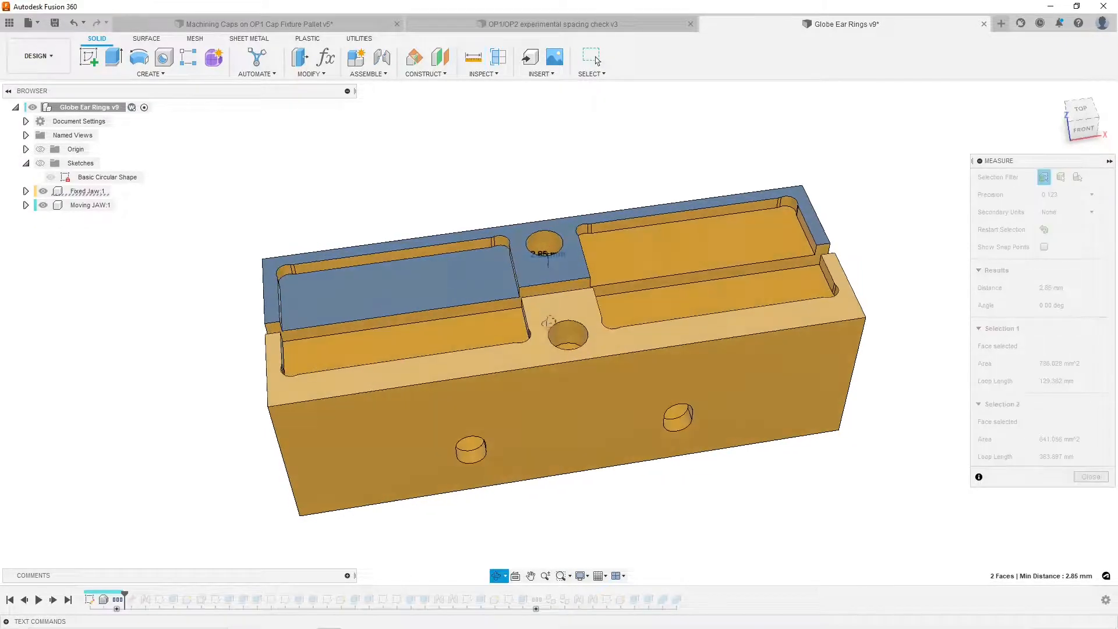
scroll(550, 291, "up", 4)
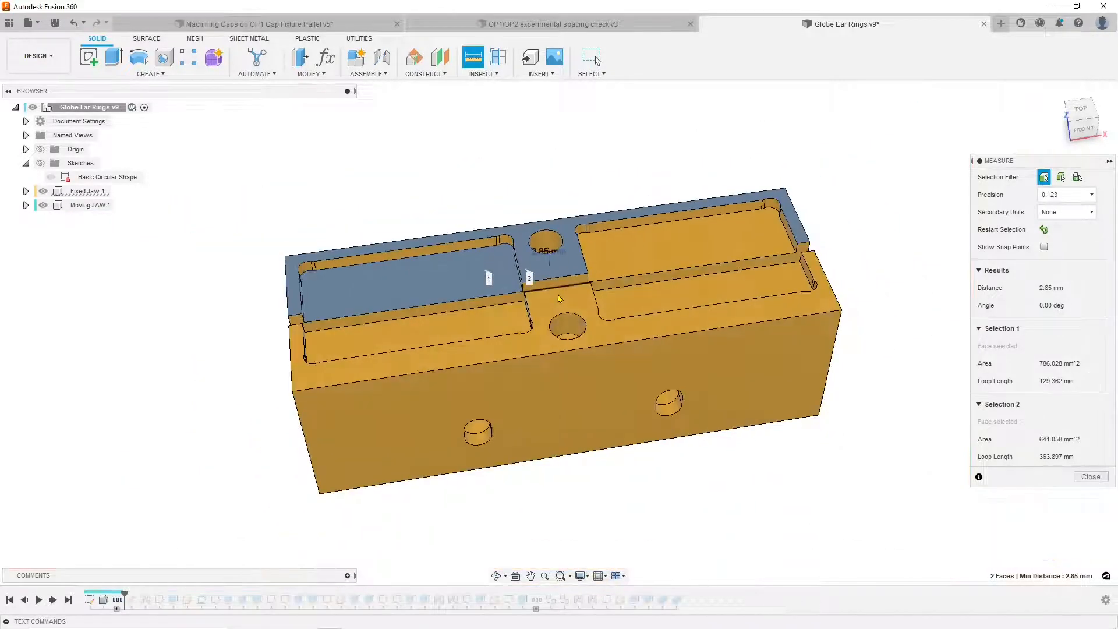
scroll(552, 290, "down", 5)
key("Escape")
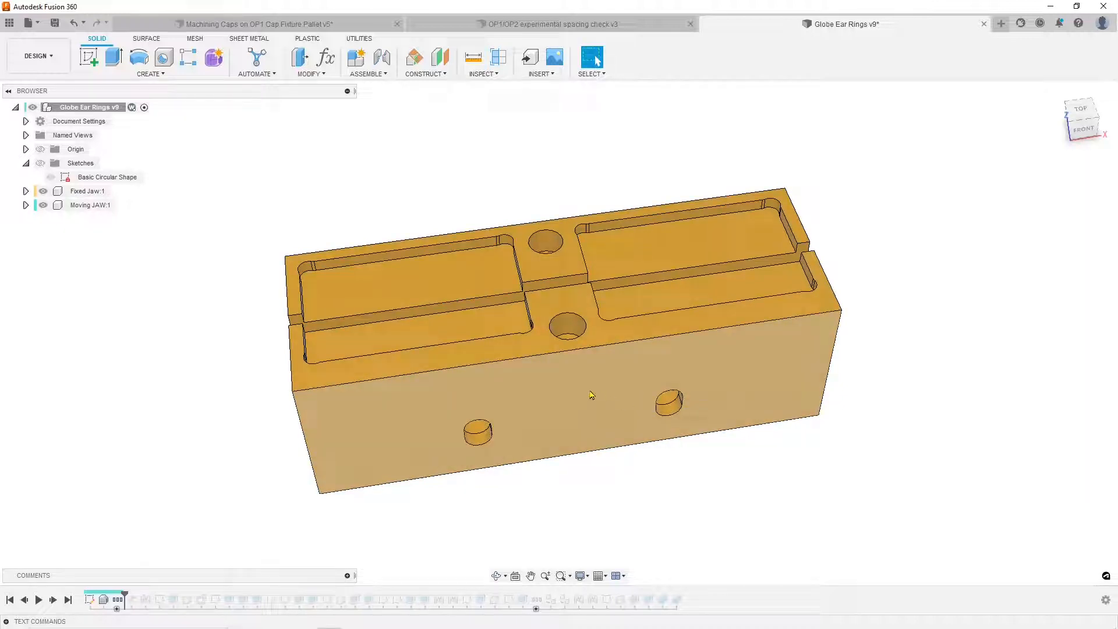
Advance the design timeline through the jaw joint, the Modify Both Jaws sketch and the extrusion following it
middle_click_drag(571, 383, 536, 289, "shift")
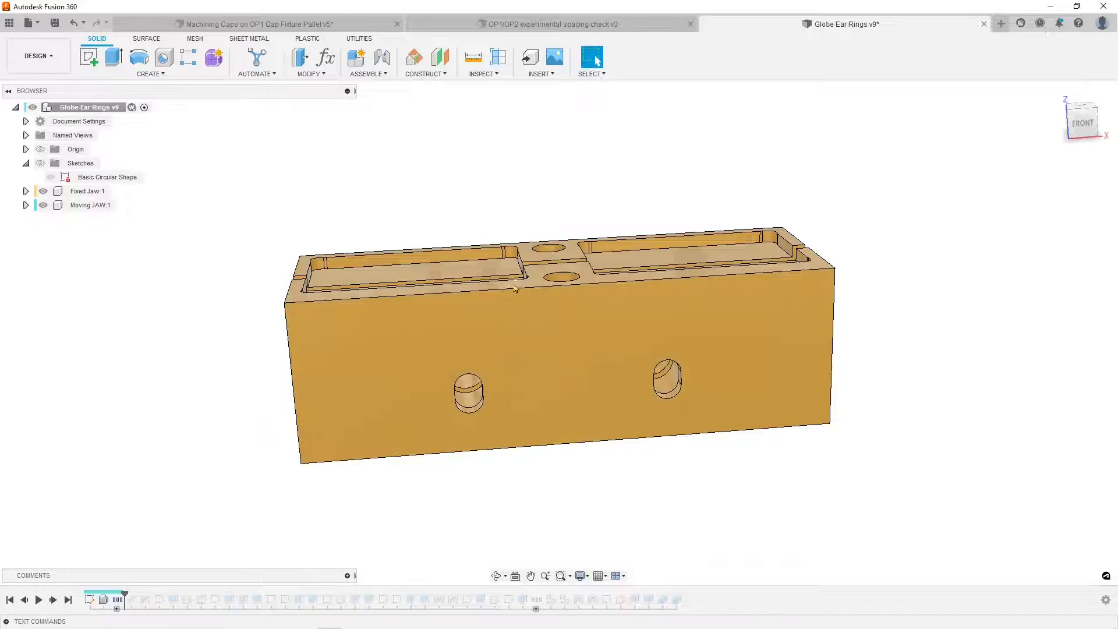
middle_click_drag(561, 317, 547, 324, "shift")
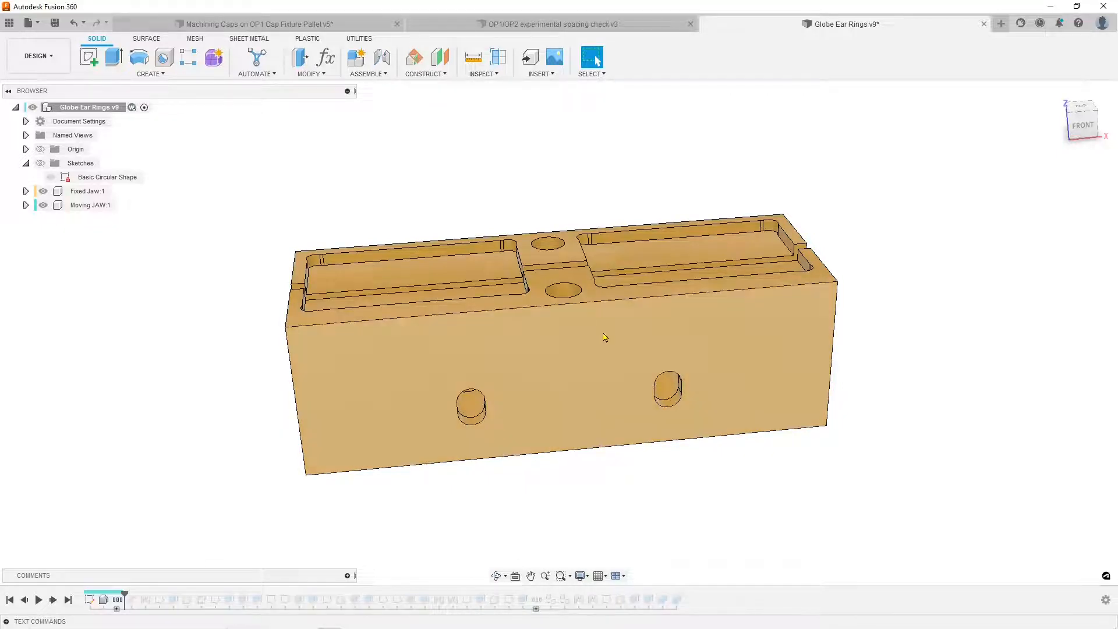
scroll(527, 318, "down", 3)
middle_click_drag(538, 327, 447, 383, "shift")
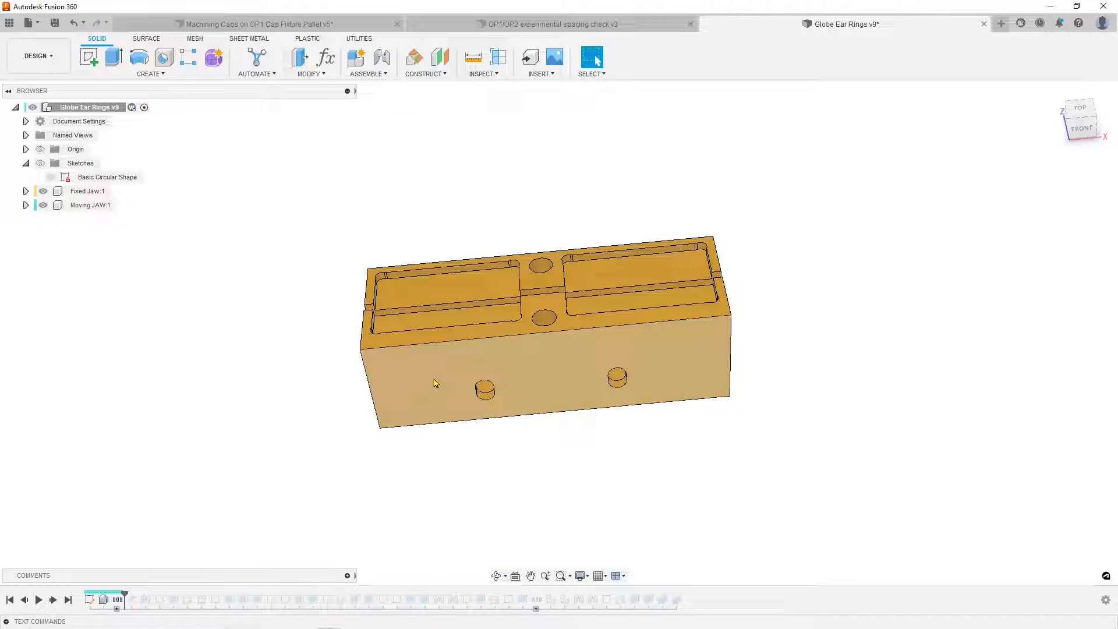
left_click(39, 601)
left_click(53, 599)
left_click(53, 599)
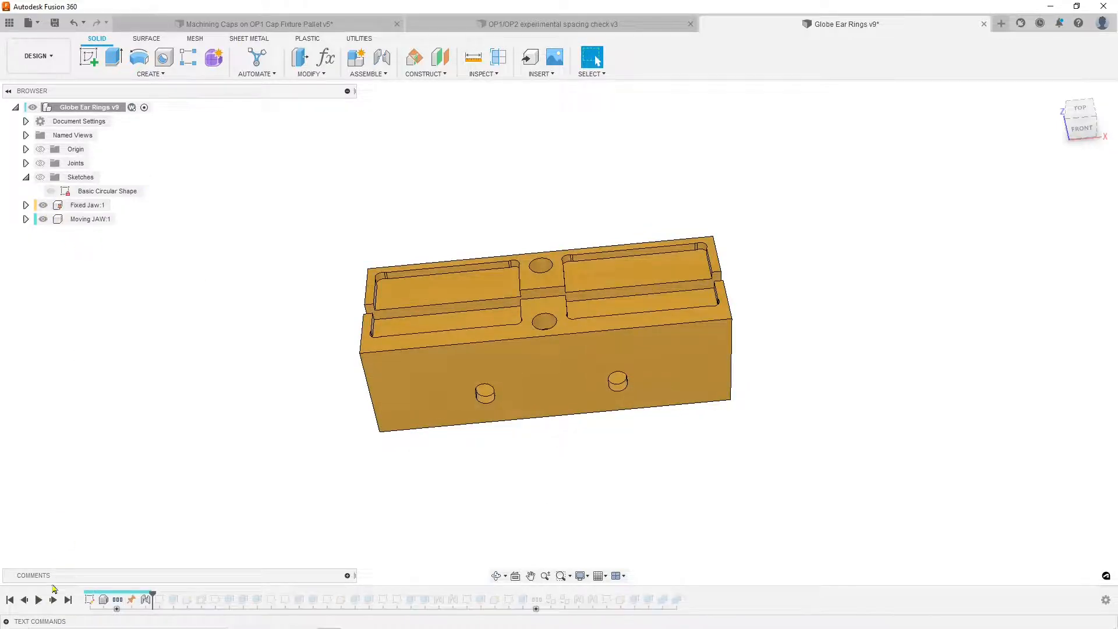
left_click(53, 599)
left_click(53, 600)
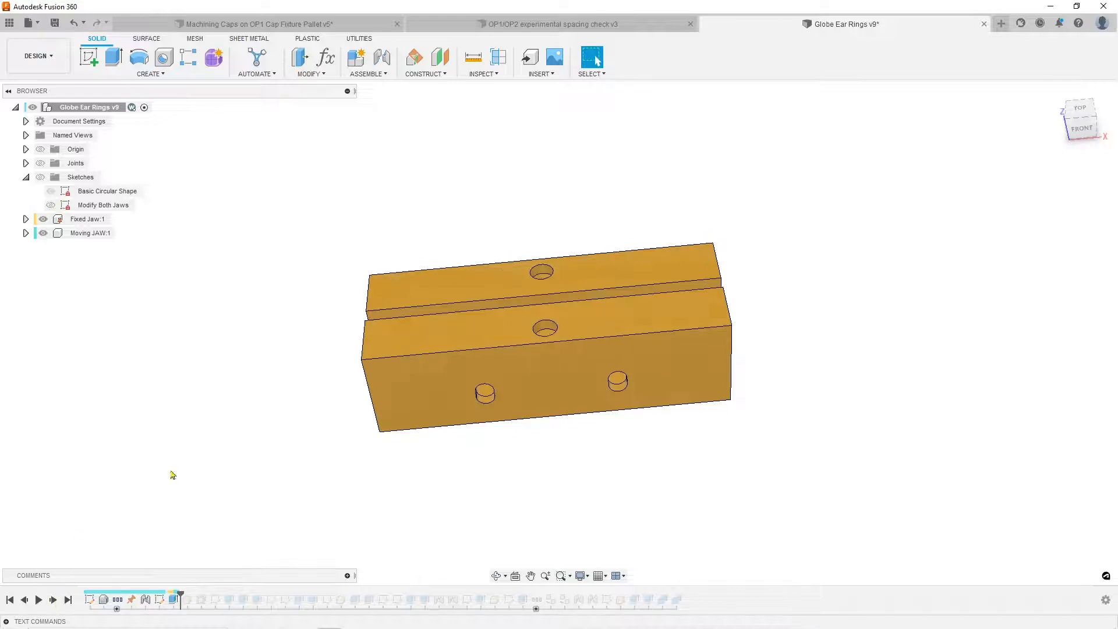
Inspect the two flattened jaws and hide the Fixed Jaw and Moving JAW components
scroll(354, 335, "up", 5)
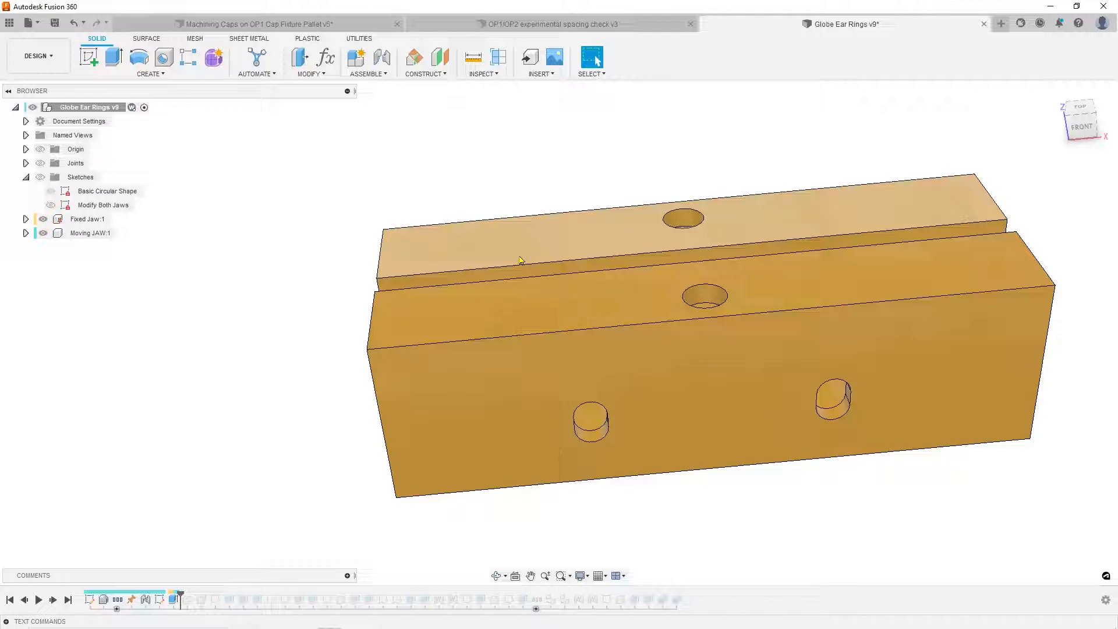
scroll(521, 262, "down", 4)
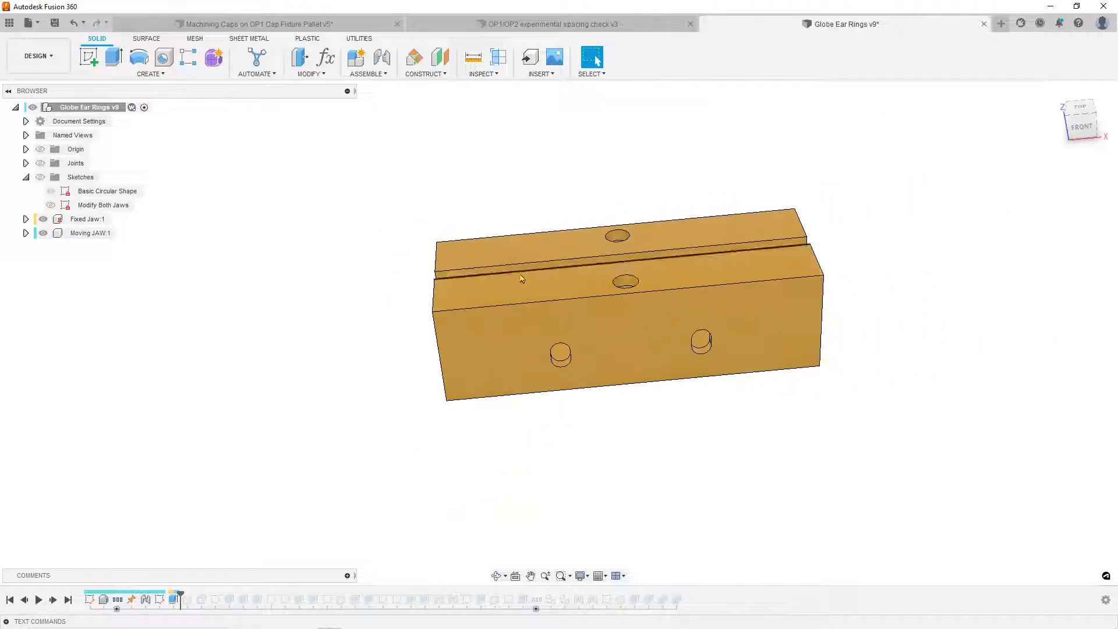
middle_click_drag(533, 278, 480, 270)
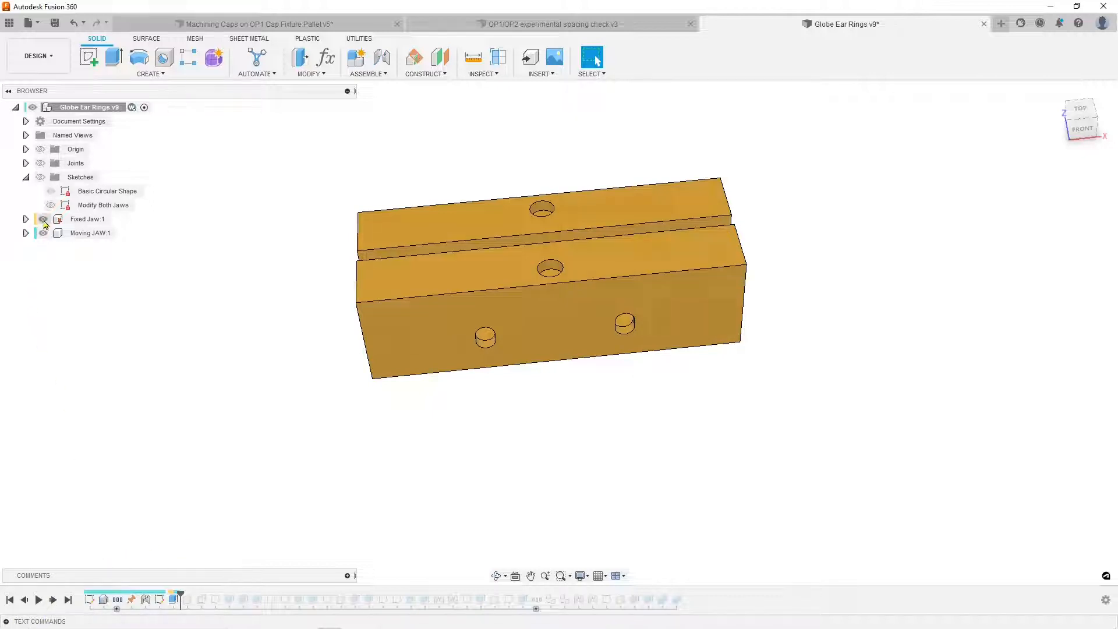
left_click(43, 219)
left_click(43, 233)
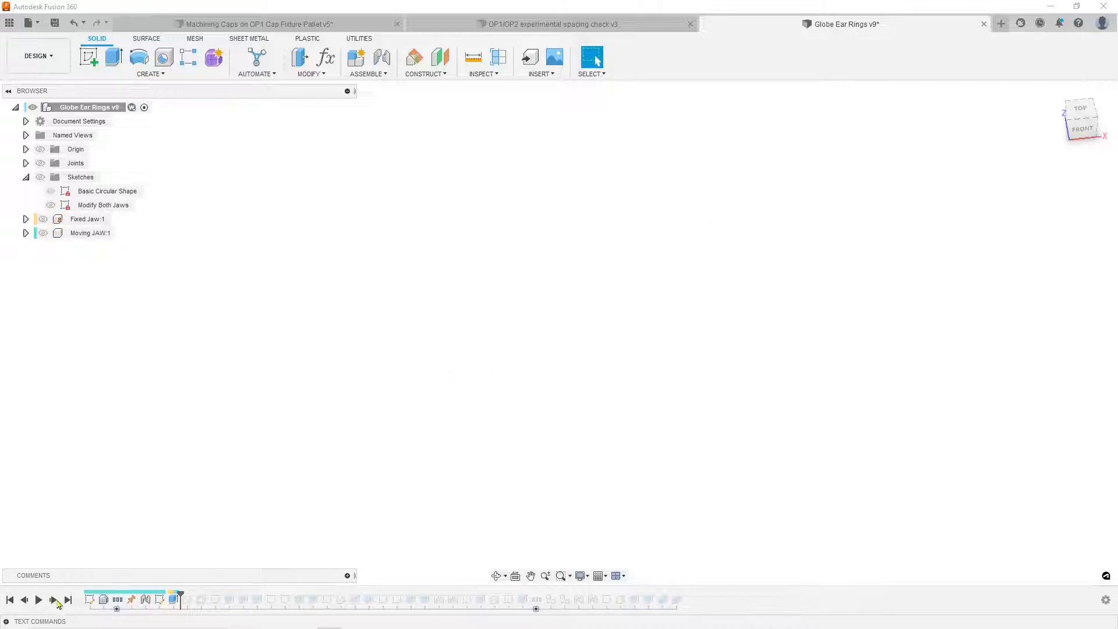
Advance the timeline three features past the creation of EarRing1, make that component visible and expand its contents
left_click(54, 600)
left_click(55, 601)
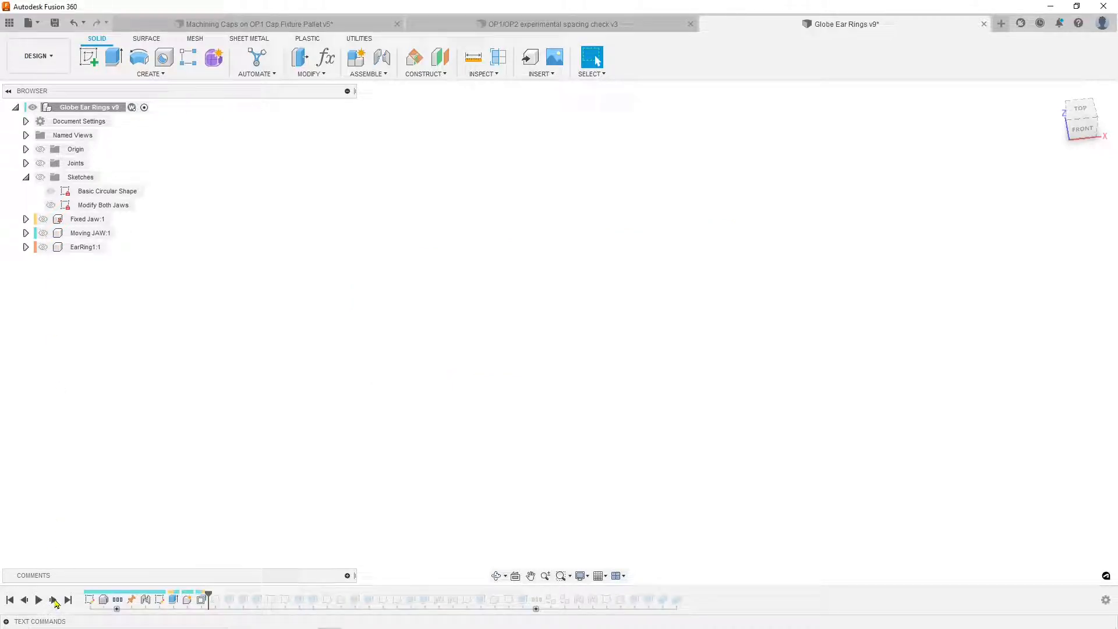
left_click(54, 601)
left_click(44, 246)
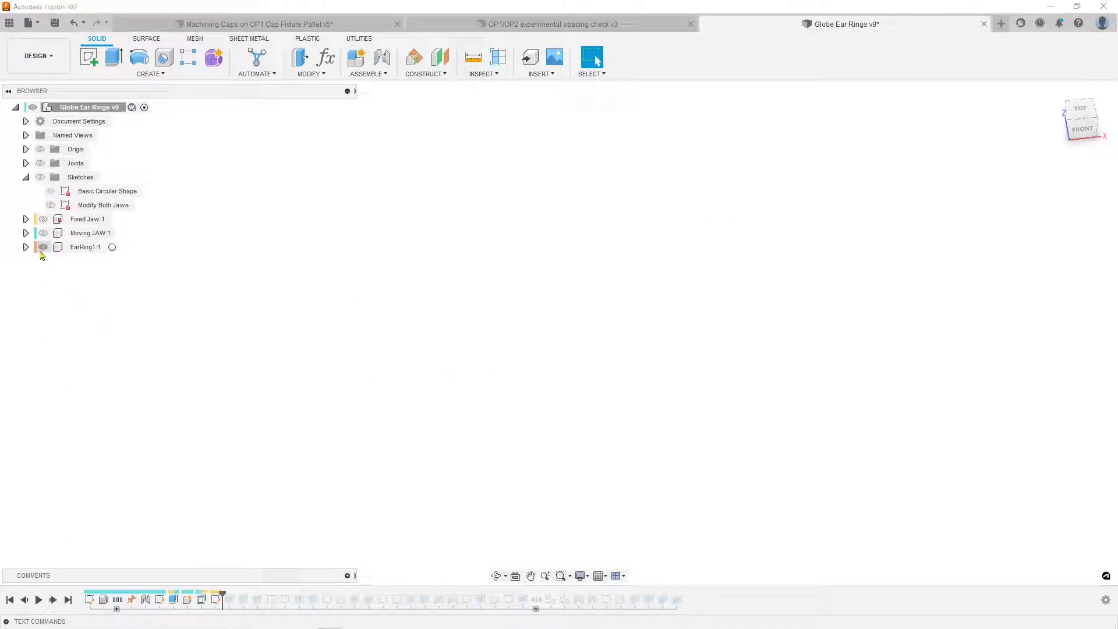
left_click(26, 247)
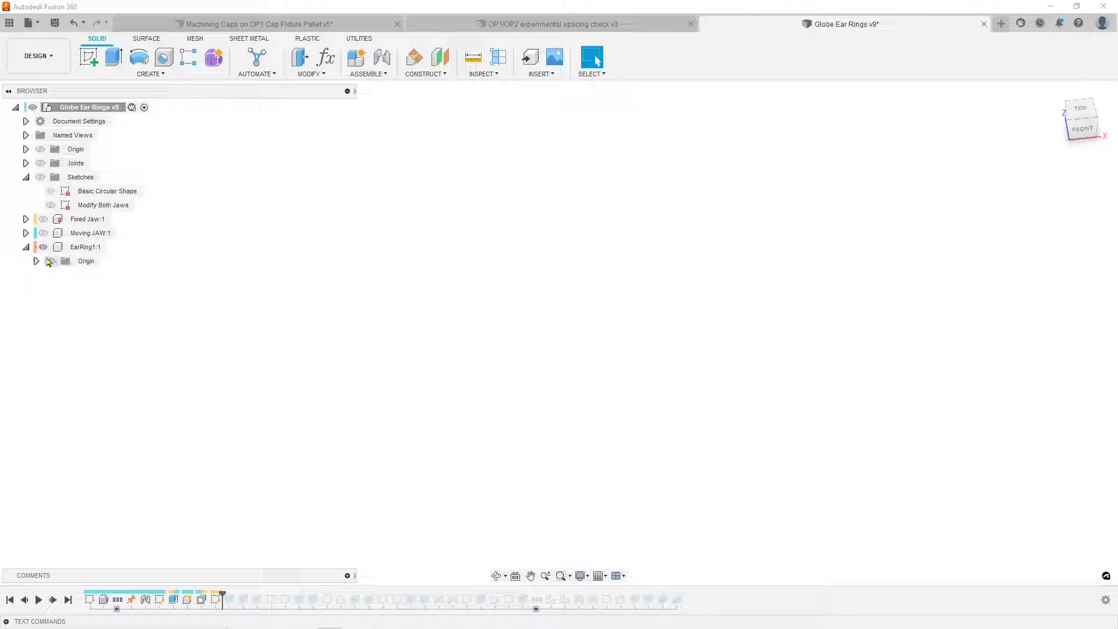
Advance the timeline through EarRing1's body and hook extrusions, both Globe sketches and the two extrusions following them
left_click(53, 601)
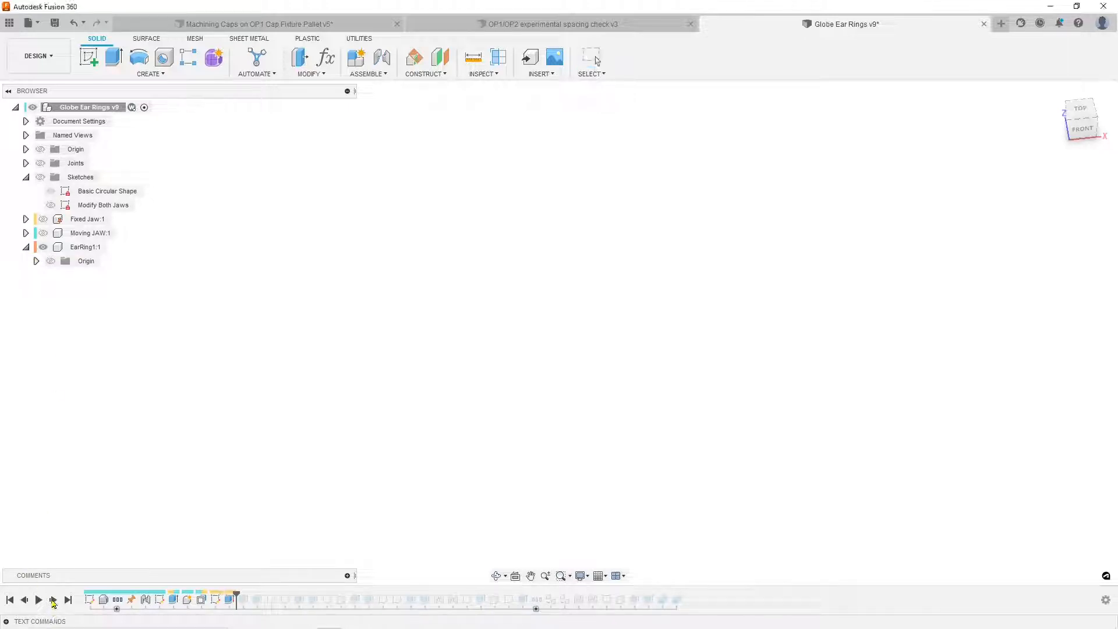
left_click(53, 601)
left_click(53, 601)
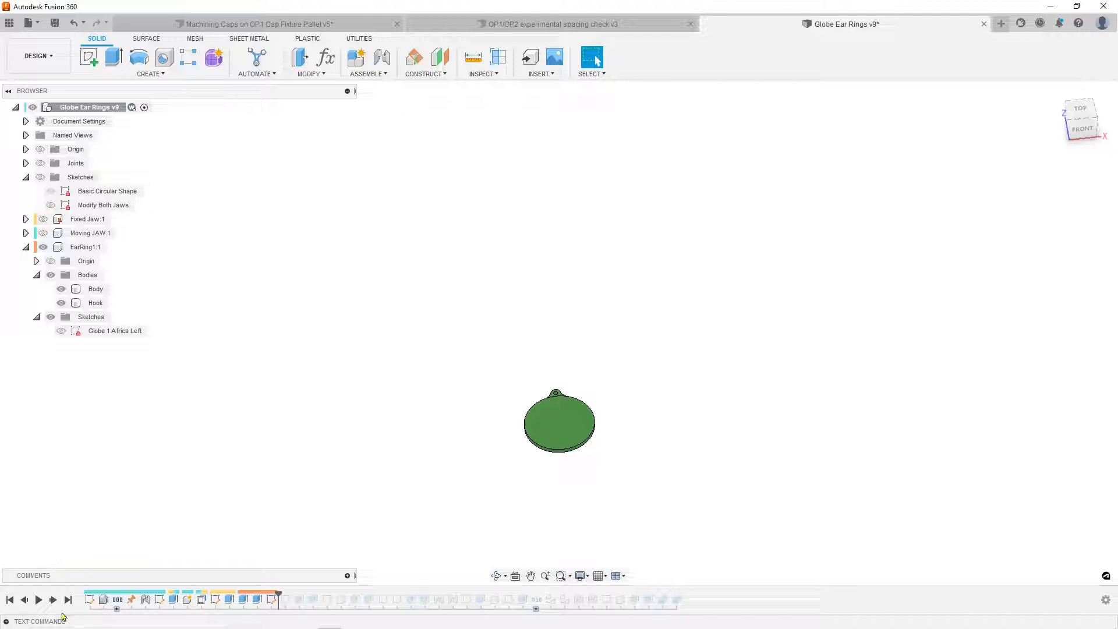
left_click(53, 600)
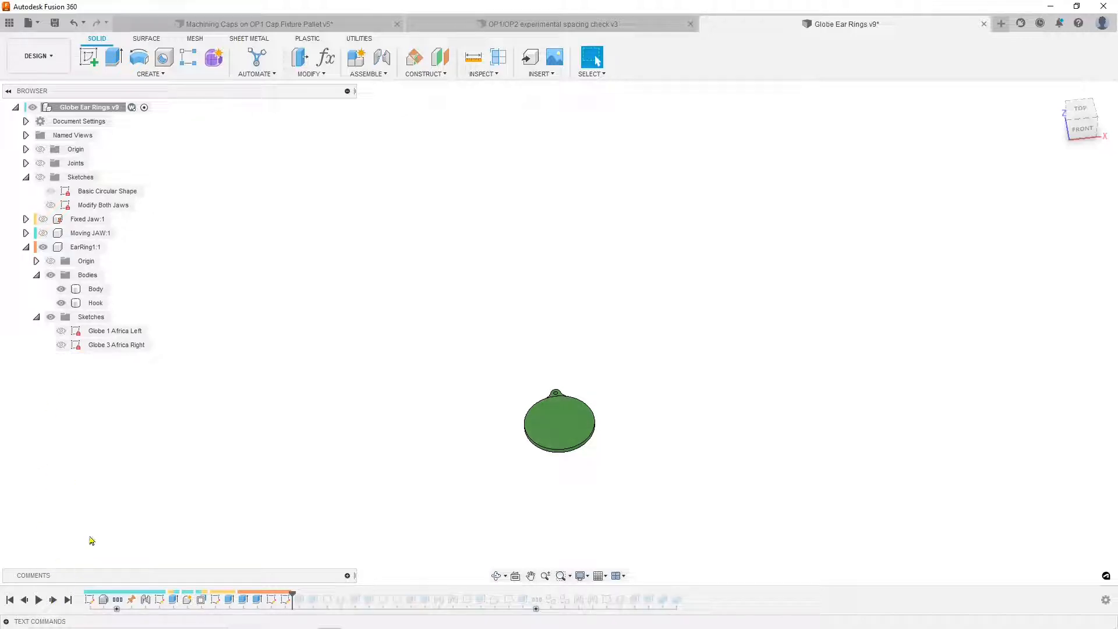
left_click(53, 600)
left_click(53, 600)
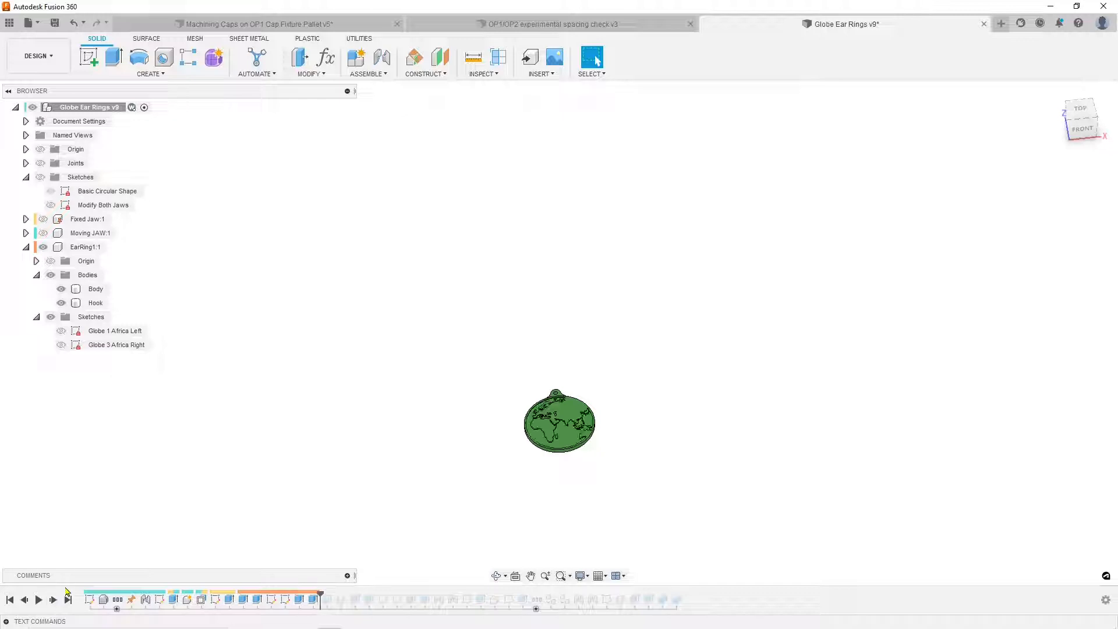
scroll(504, 493, "up", 3)
mouse_move(583, 406)
middle_mouse_down()
mouse_move(577, 361)
mouse_move(576, 414)
middle_mouse_up()
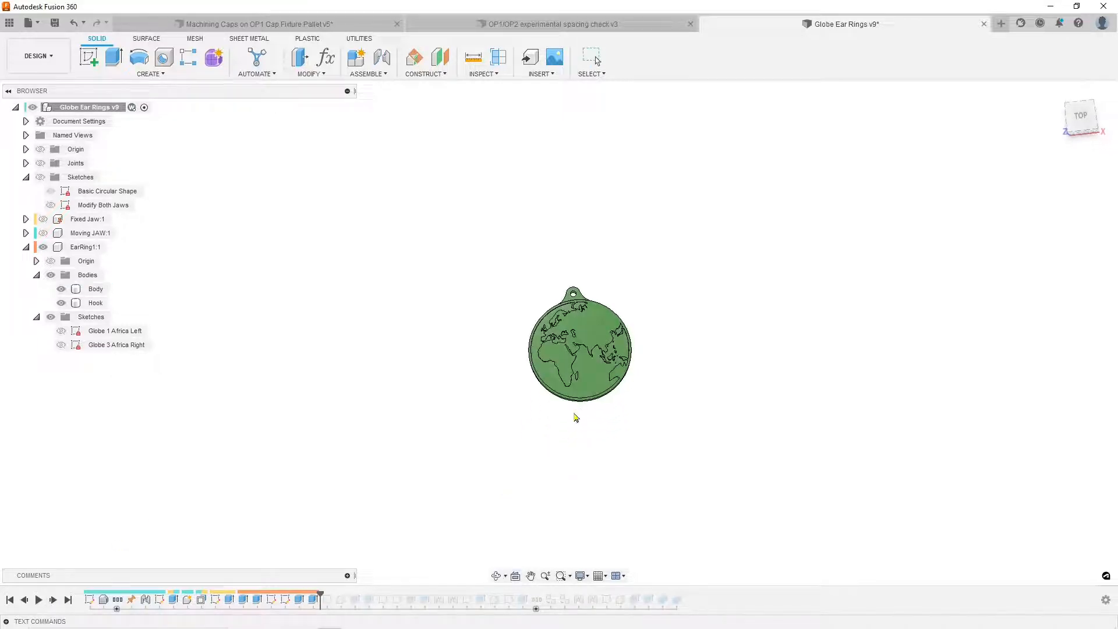
Show the Globe 1 Africa Left and Globe 3 Africa Right sketches and examine both faces of the earring
left_click(61, 331)
left_click(61, 344)
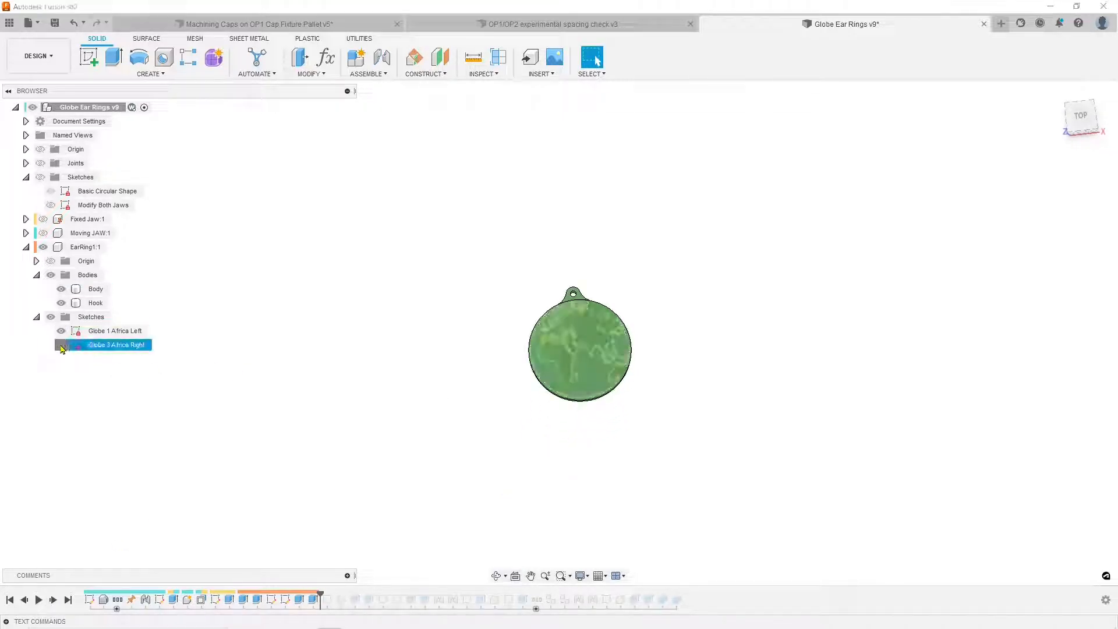
scroll(373, 428, "up", 4)
middle_click_drag(481, 399, 424, 412)
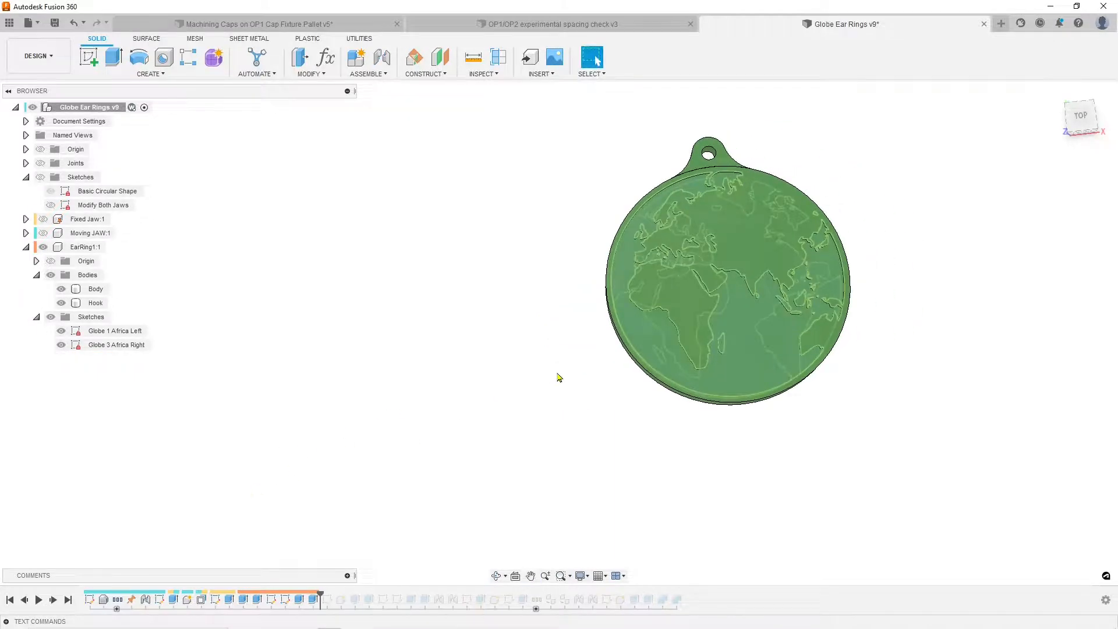
middle_click_drag(495, 369, 662, 369, "shift")
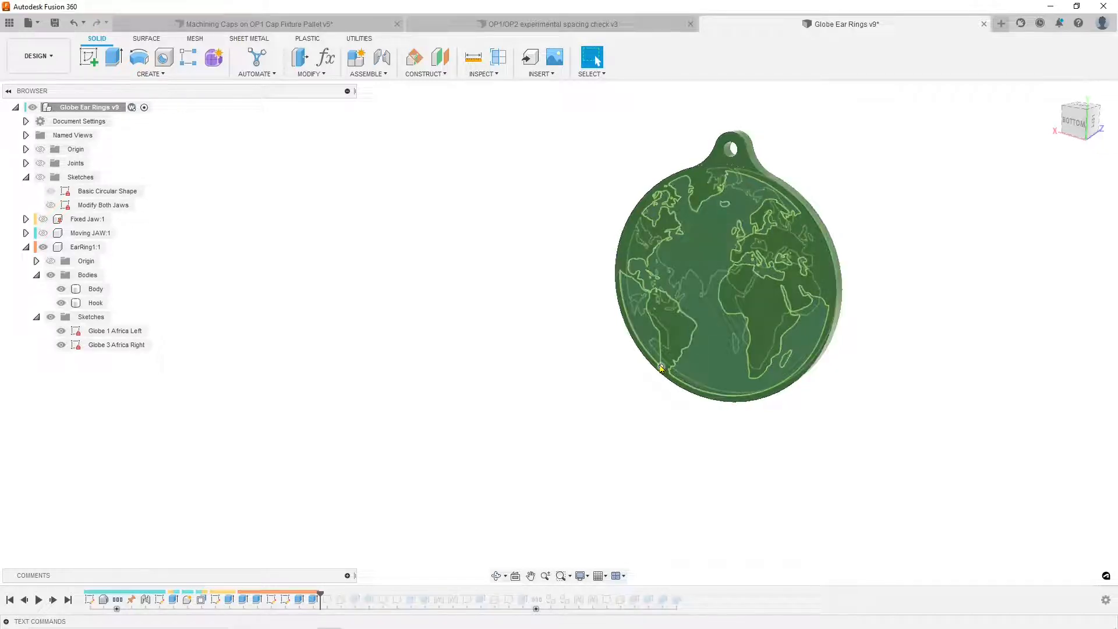
middle_click_drag(606, 399, 461, 382, "shift")
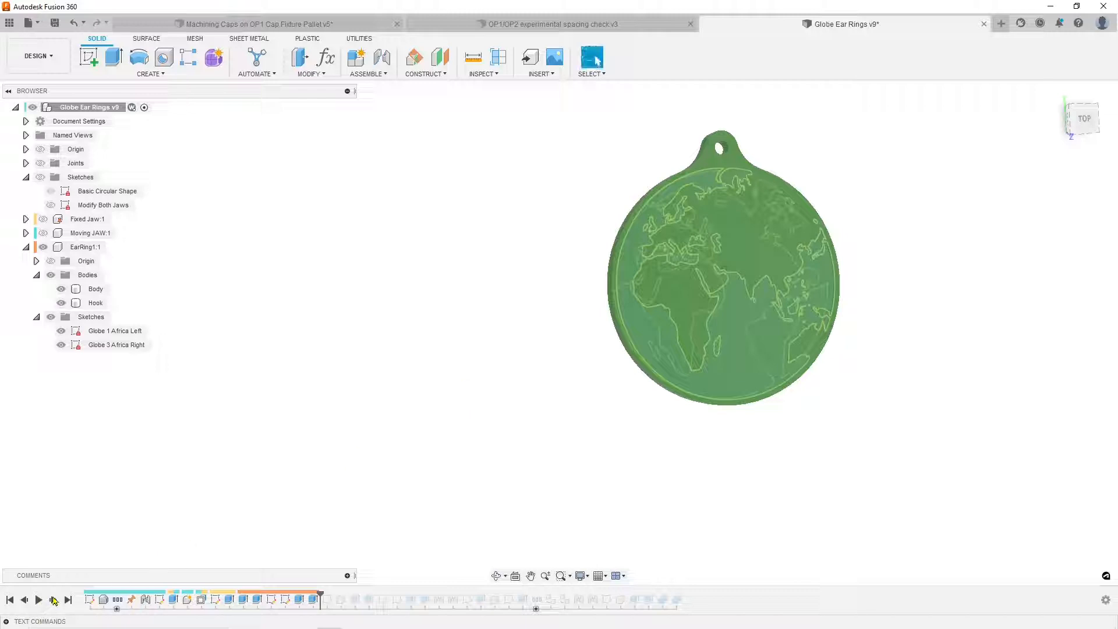
Advance the timeline through EarRing2's creation, its following extrusions and the Full Outline sketch, and make the EarRing2 component visible
left_click(53, 600)
left_click(53, 600)
left_click(53, 601)
left_click(53, 600)
left_click(53, 601)
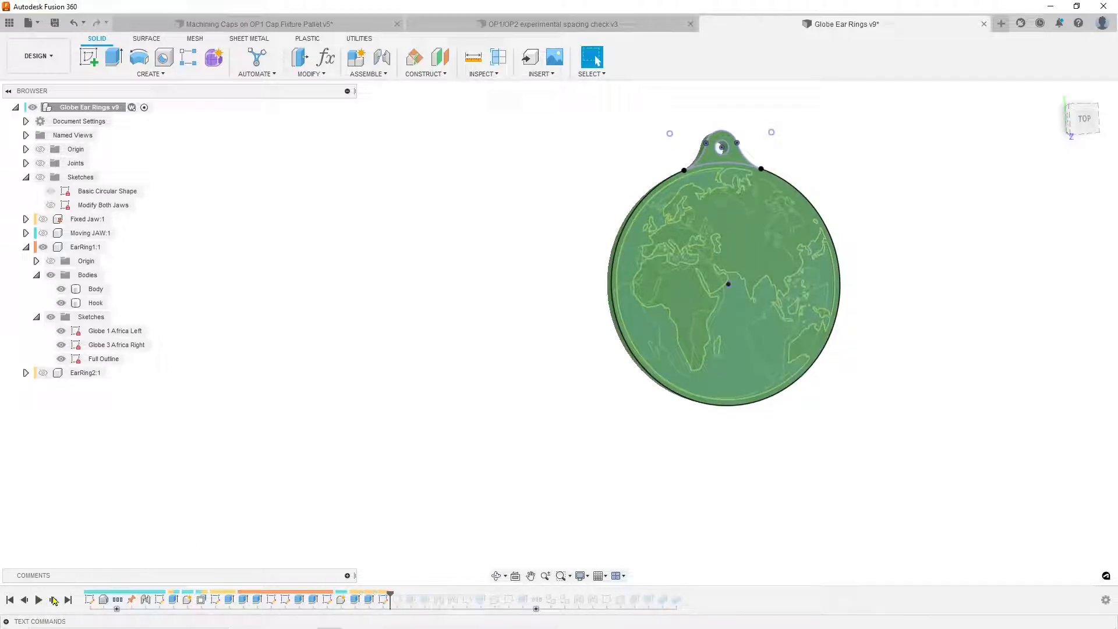
left_click(53, 601)
left_click(53, 601)
left_click(43, 373)
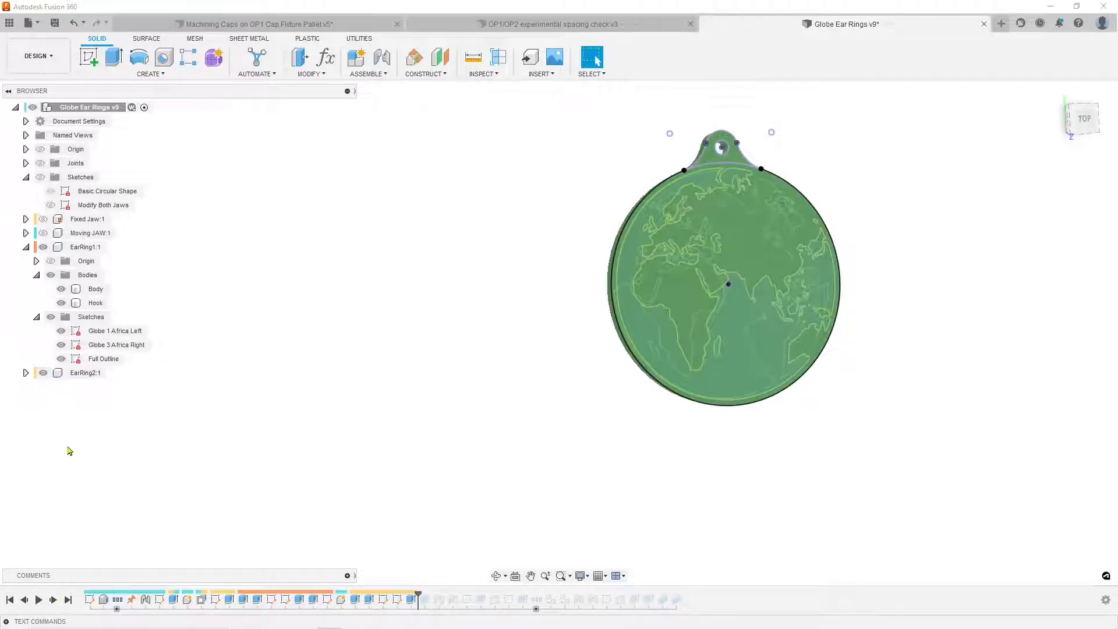
Advance the timeline through the next extrusion and the two joints that position the earrings
left_click(54, 600)
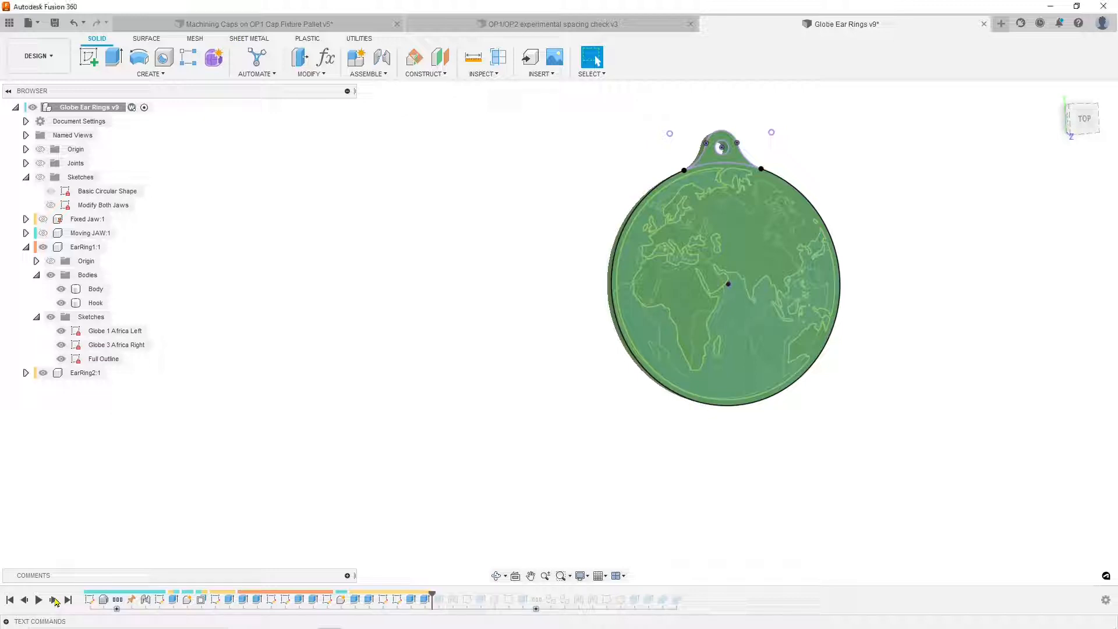
left_click(54, 600)
left_click(53, 601)
Hide EarRing1's sketches and examine both faces of the two separated earrings
scroll(381, 425, "down", 6)
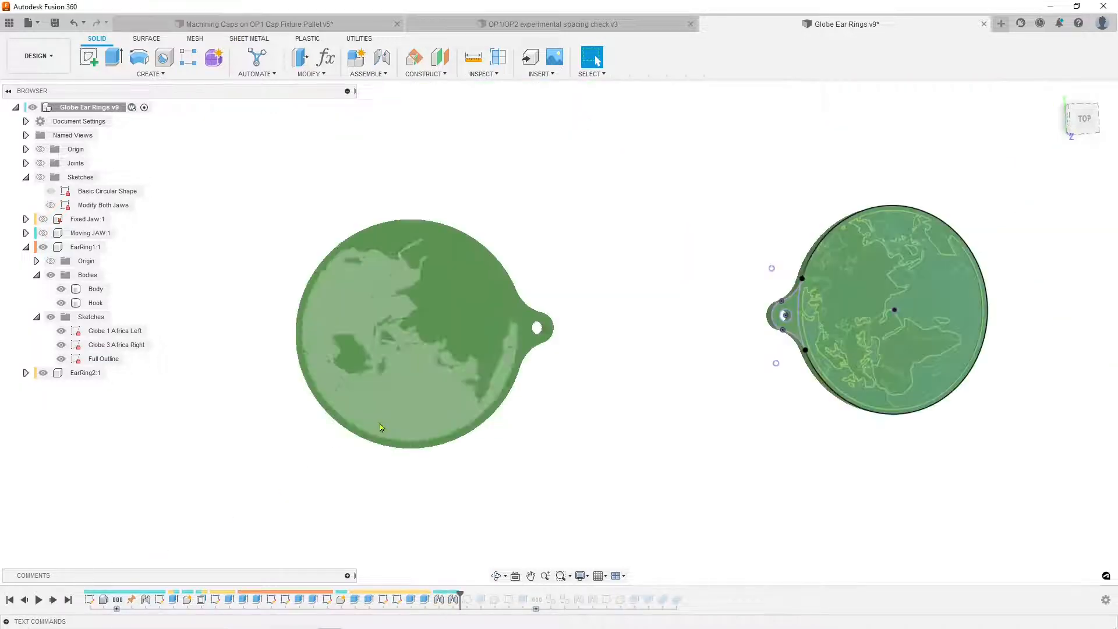
mouse_move(402, 424)
middle_mouse_down("shift")
mouse_move(415, 394)
mouse_move(399, 403)
middle_mouse_up("shift")
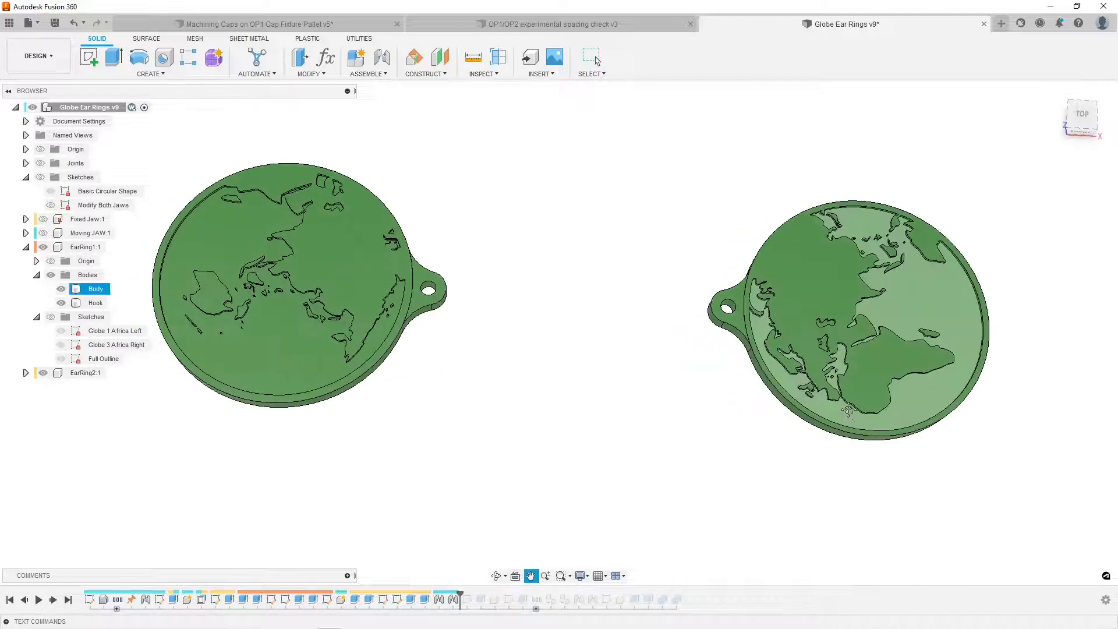
key("Escape")
middle_click_drag(913, 375, 876, 509, "shift")
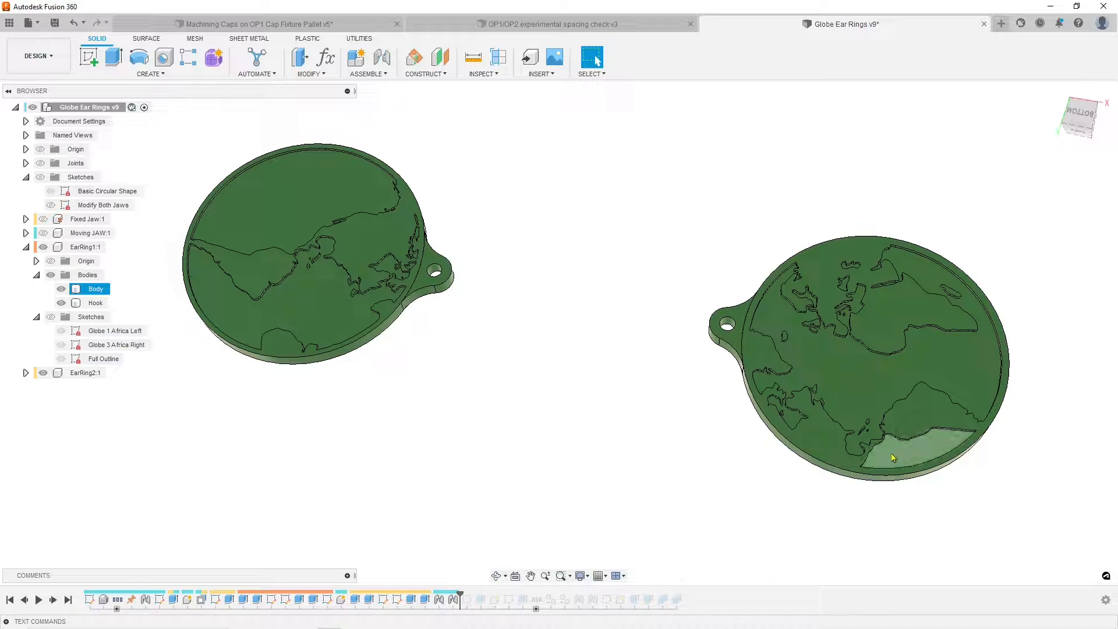
middle_click_drag(894, 459, 761, 254, "shift")
scroll(757, 317, "down", 5)
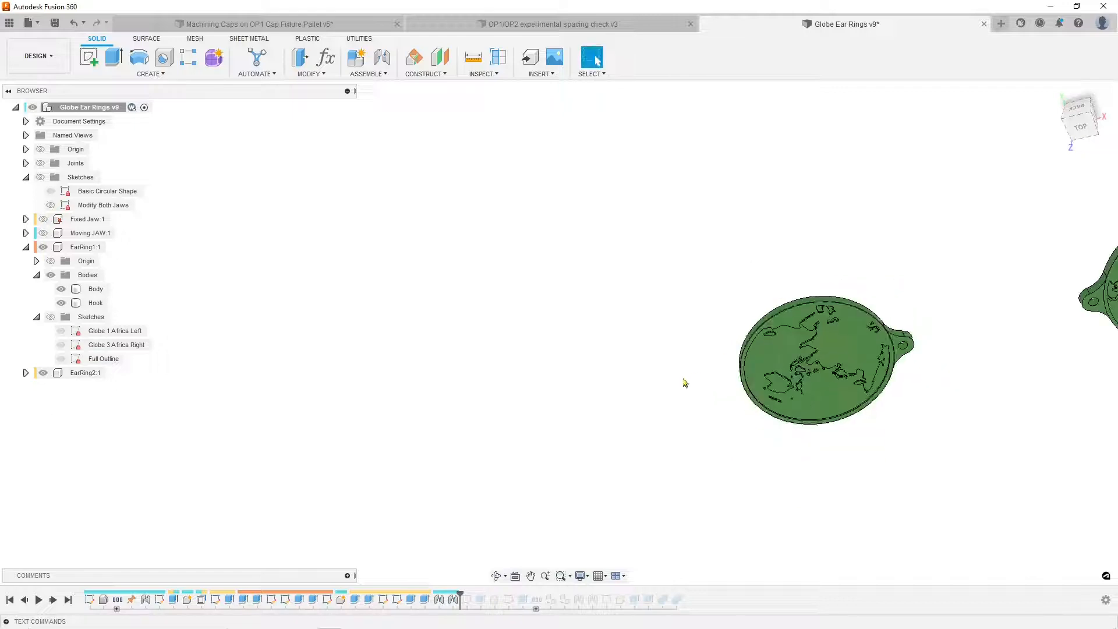
middle_click_drag(751, 424, 574, 489)
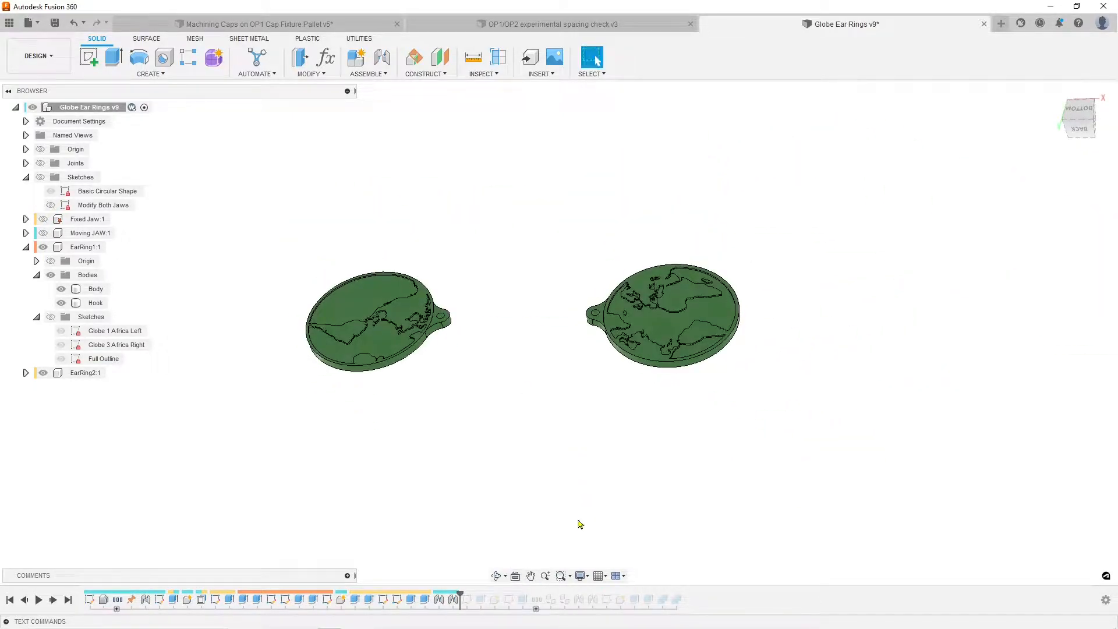
Advance the timeline past the Earring Outlines to Make Jaw Pockets and Stock Outlines sketches, and activate the Quick Stock Setup component
left_click(53, 600)
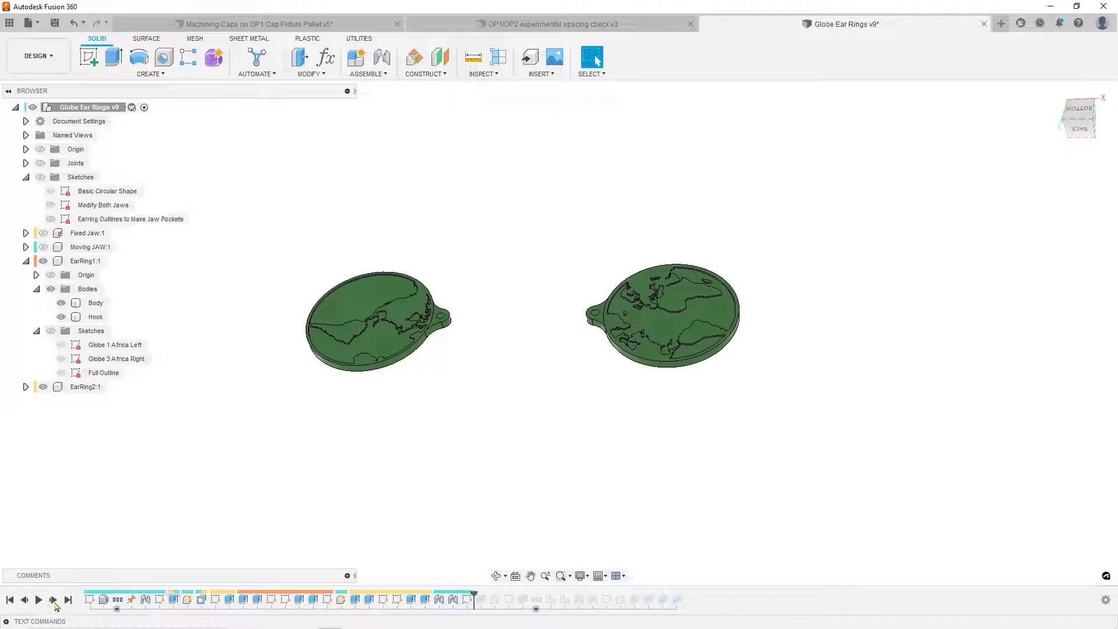
left_click(53, 600)
left_click(52, 600)
left_click(52, 600)
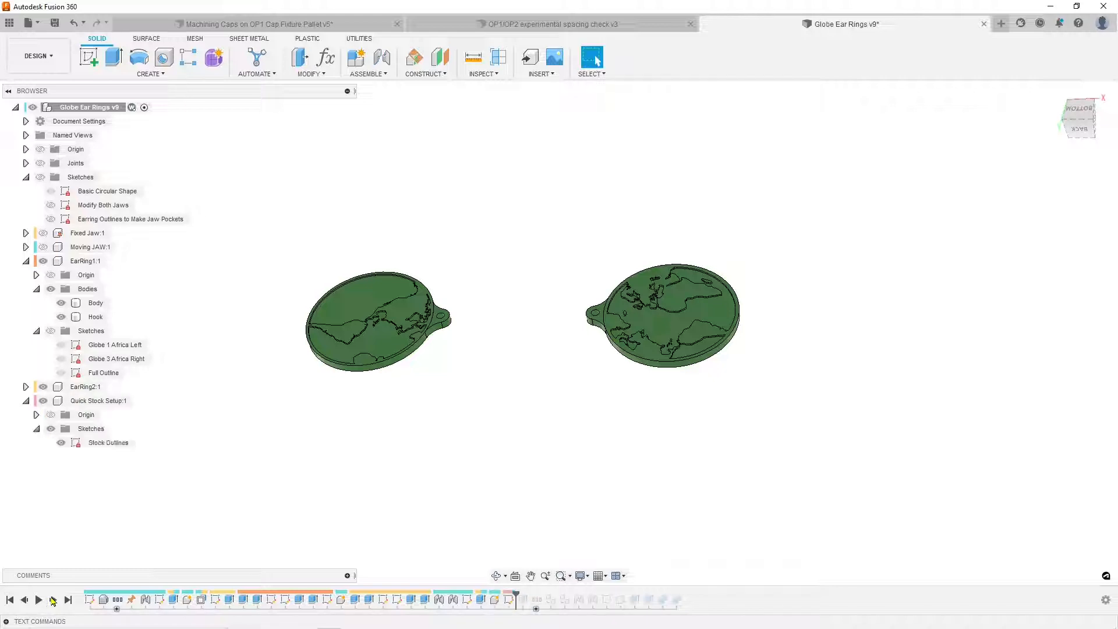
left_click(119, 403)
left_click(145, 401)
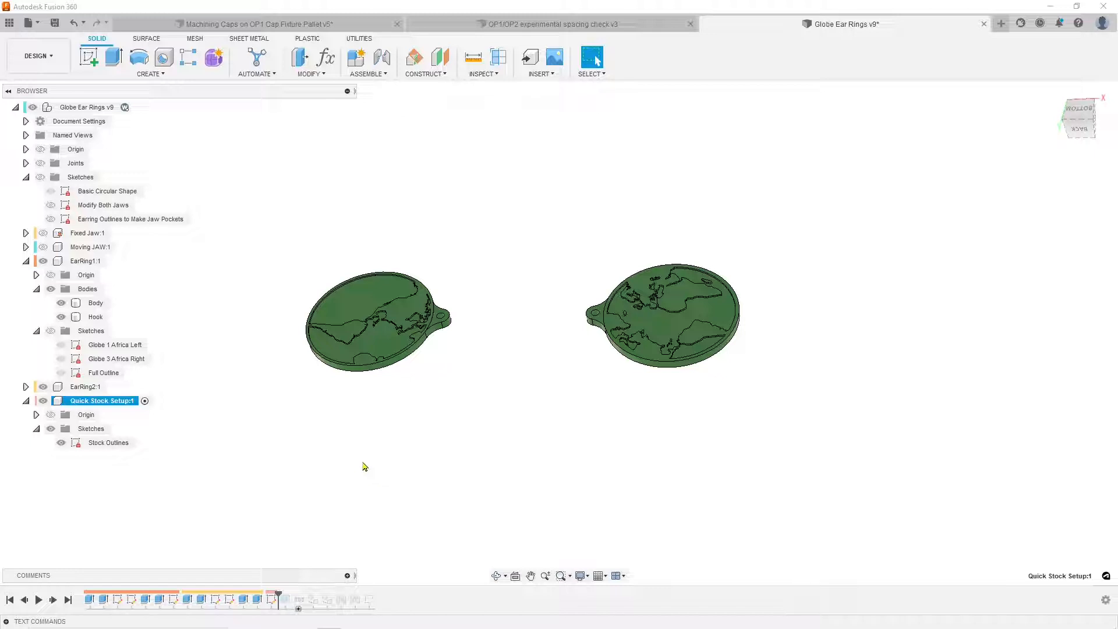
Open the Stock Outlines sketch and examine its dimensioned stock rectangles against the earrings
double_click(111, 443)
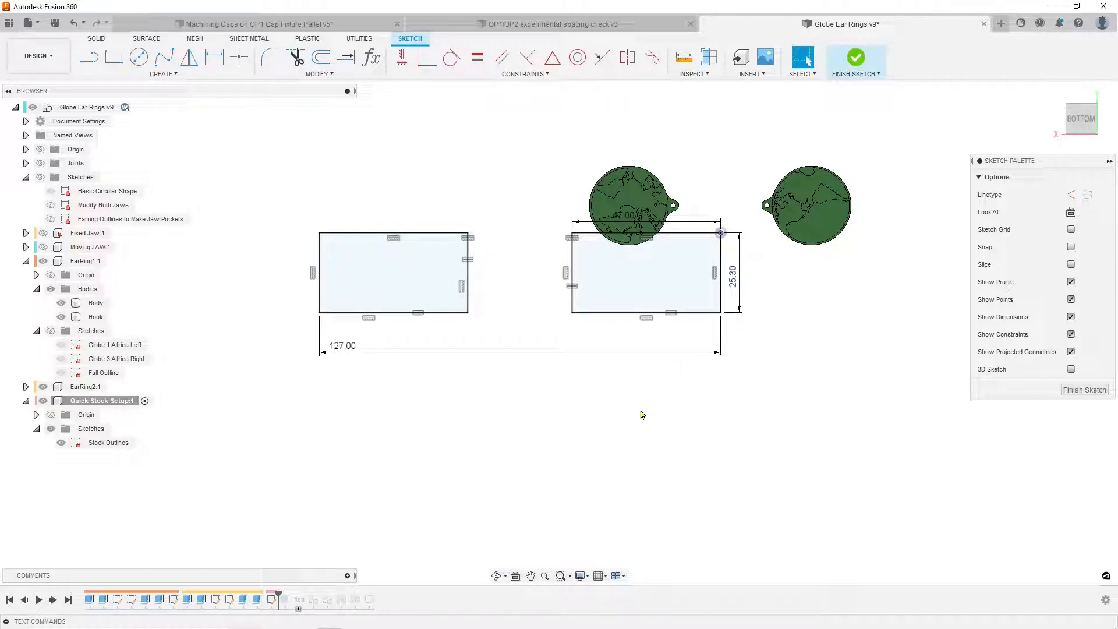
middle_click_drag(641, 411, 629, 383, "shift")
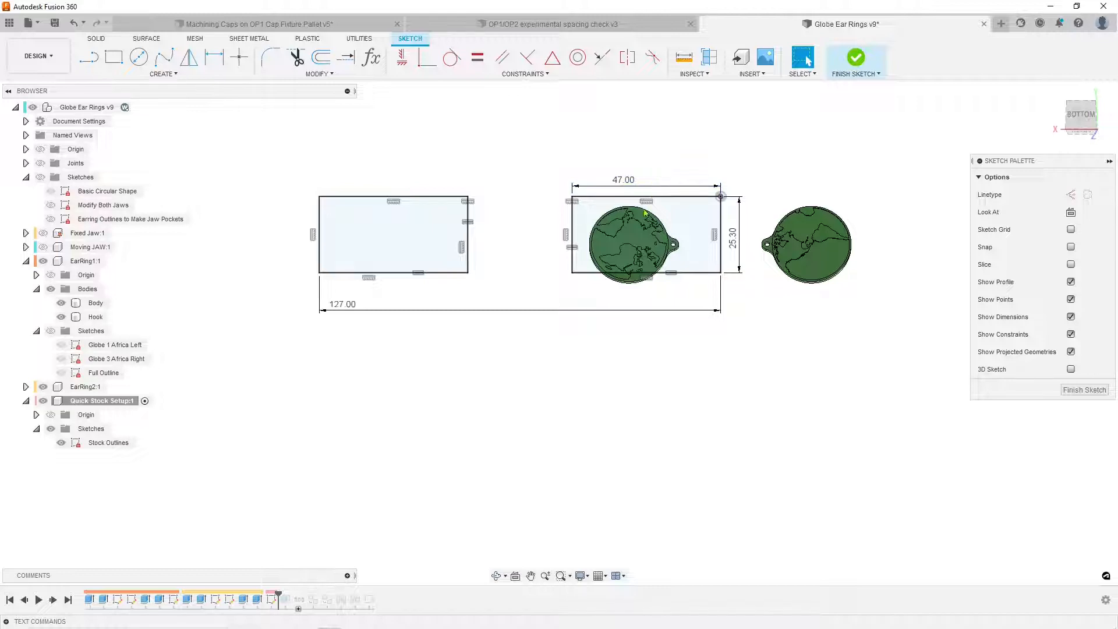
middle_click_drag(663, 304, 681, 375)
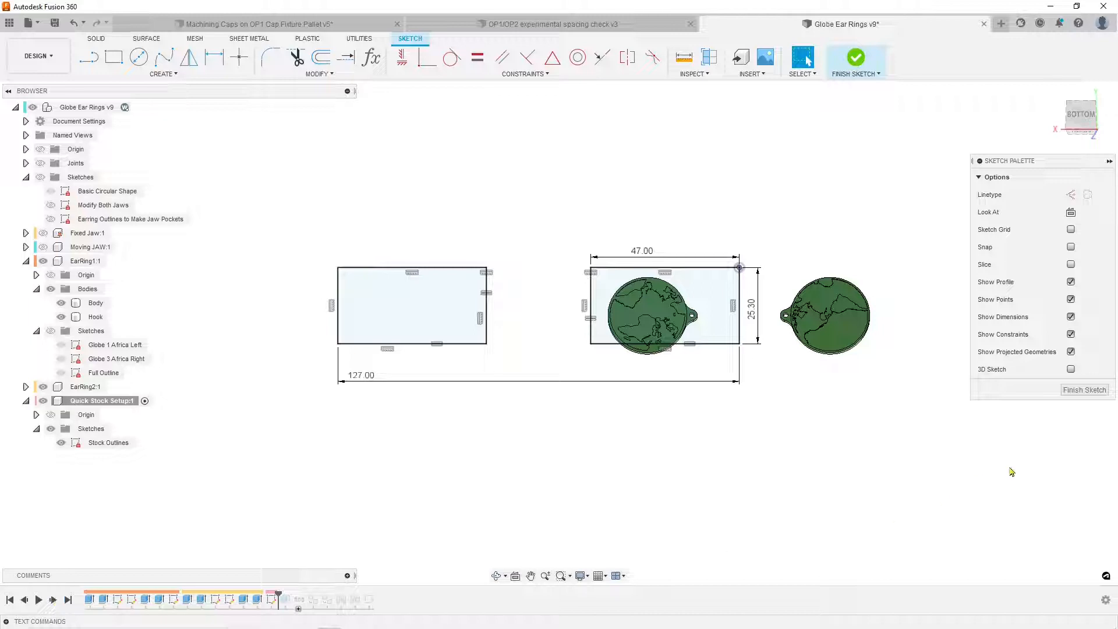
Finish the Stock Outlines sketch, advance the timeline past the stock extrusion and inspect the two stock blocks
left_click(1085, 389)
left_click(53, 600)
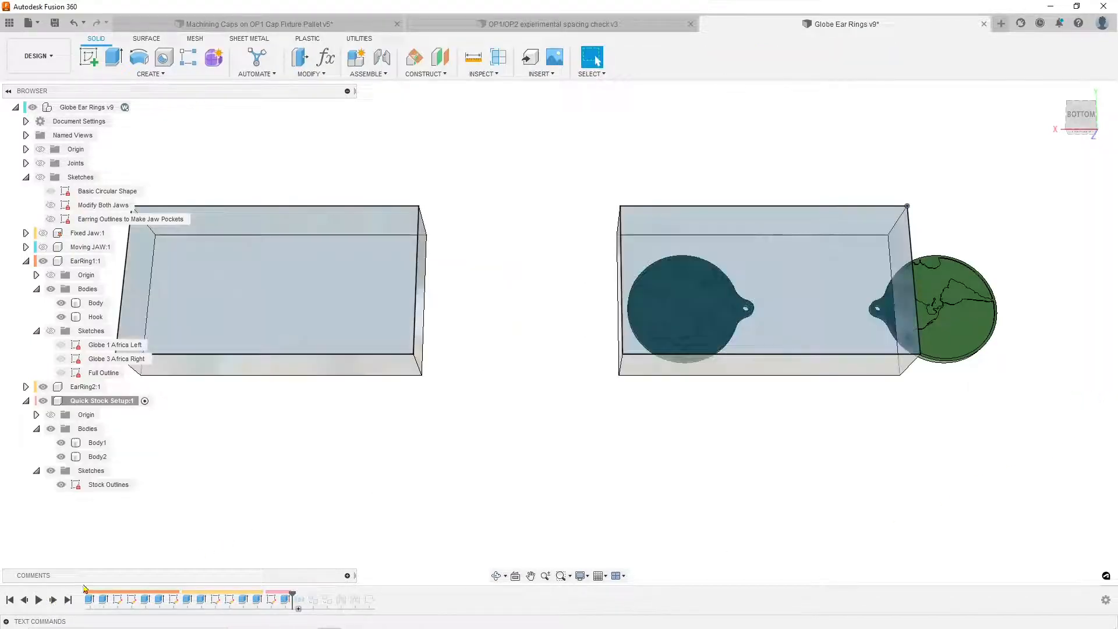
middle_click_drag(667, 494, 684, 419, "shift")
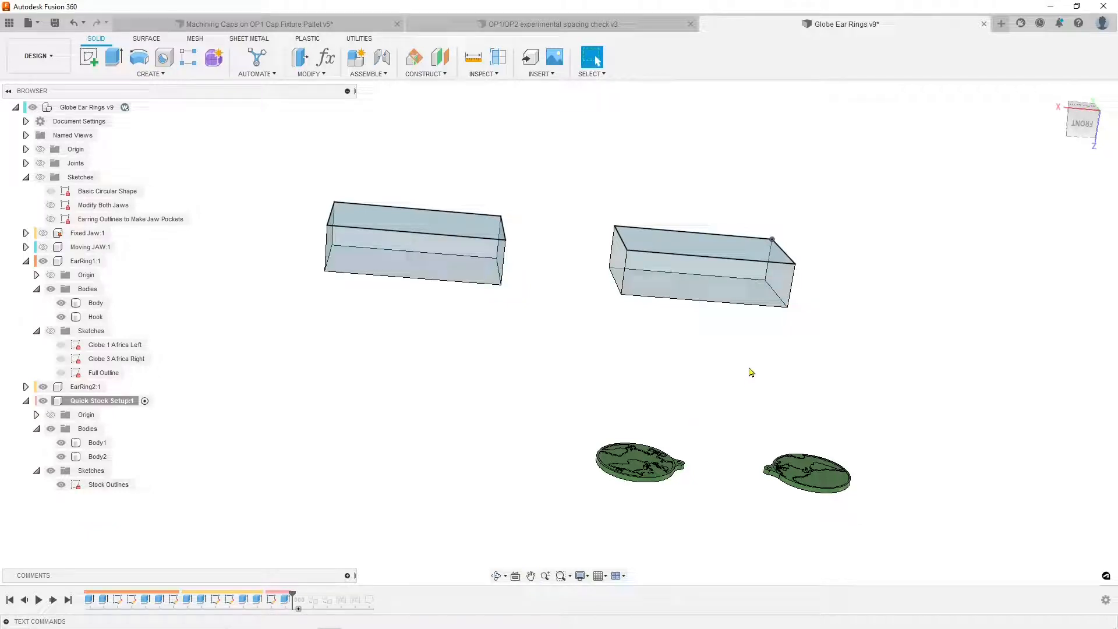
middle_click_drag(744, 329, 827, 391, "shift")
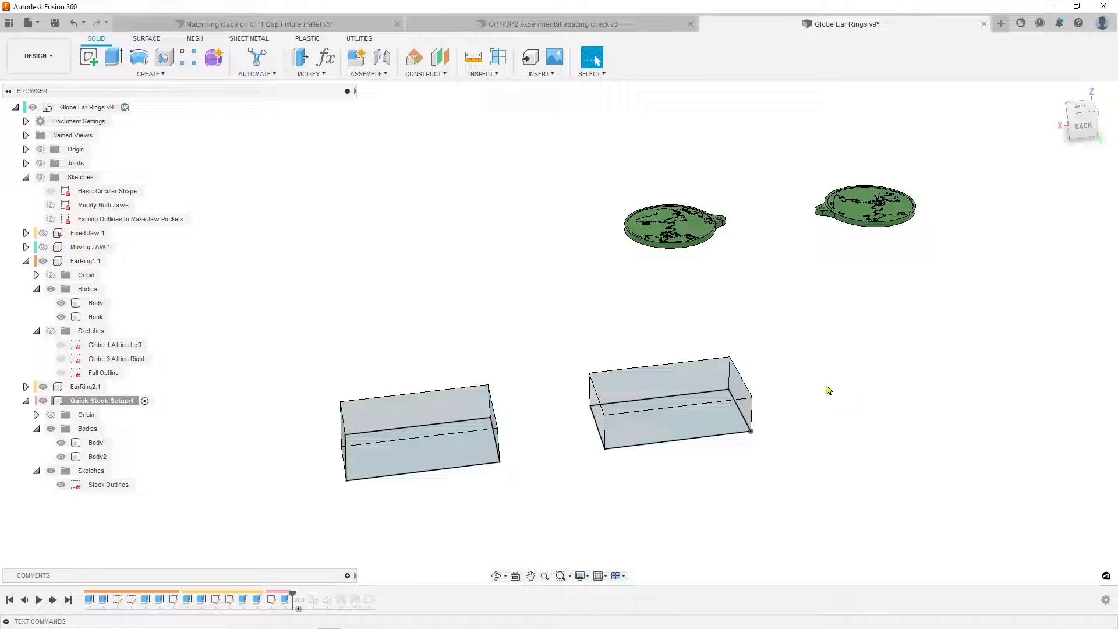
Review the Glass - Medium Color (Blue) appearance and the glass materials in the appearance library
key("a")
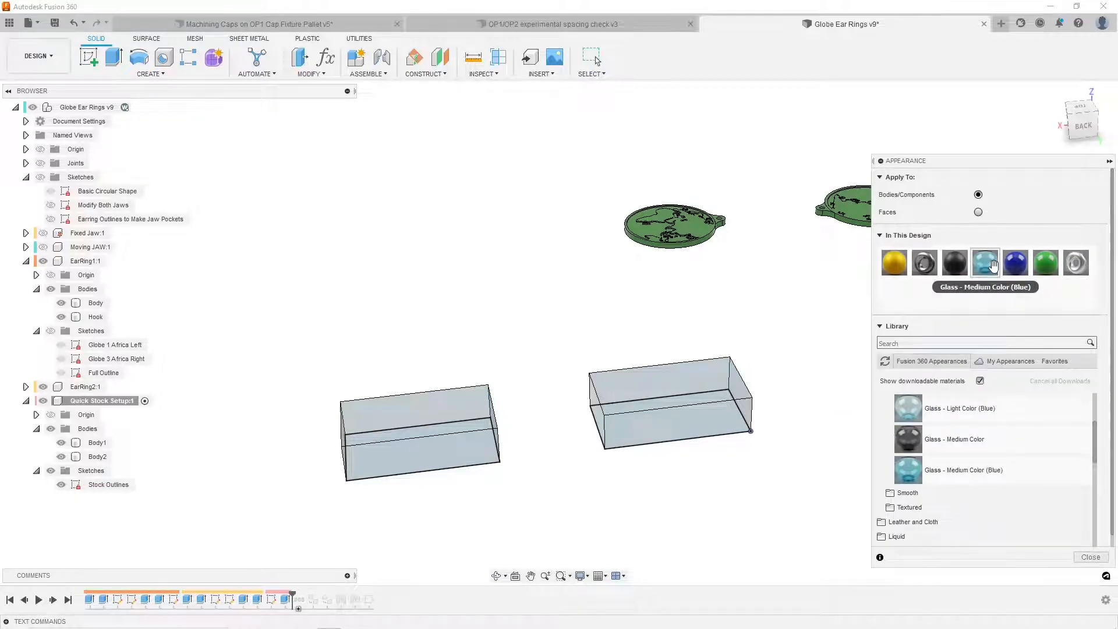
scroll(920, 434, "up", 4)
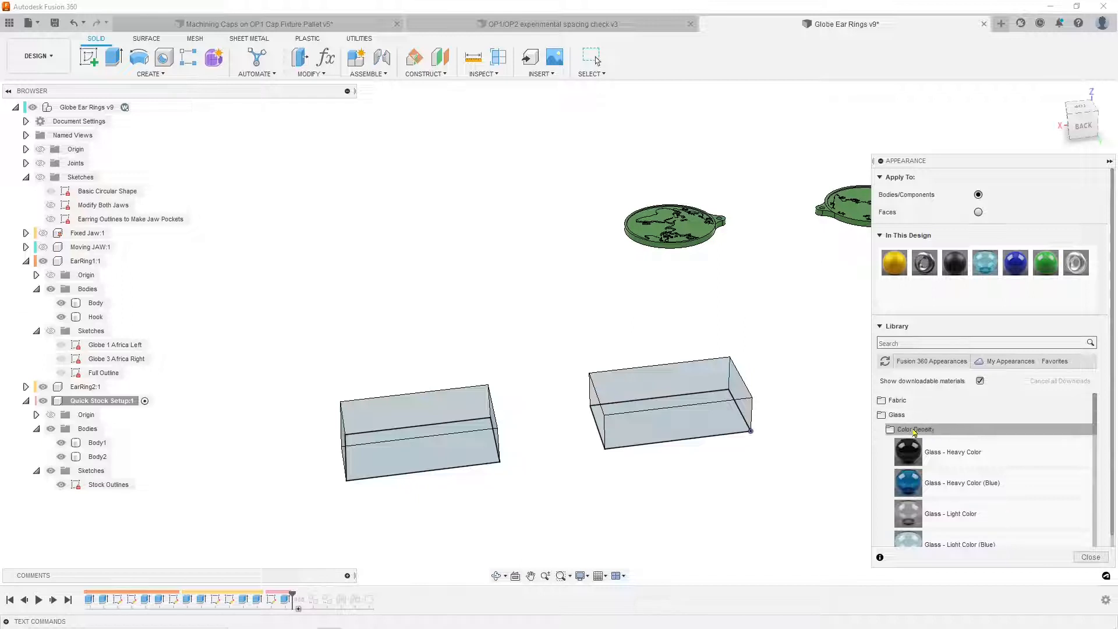
scroll(934, 501, "down", 3)
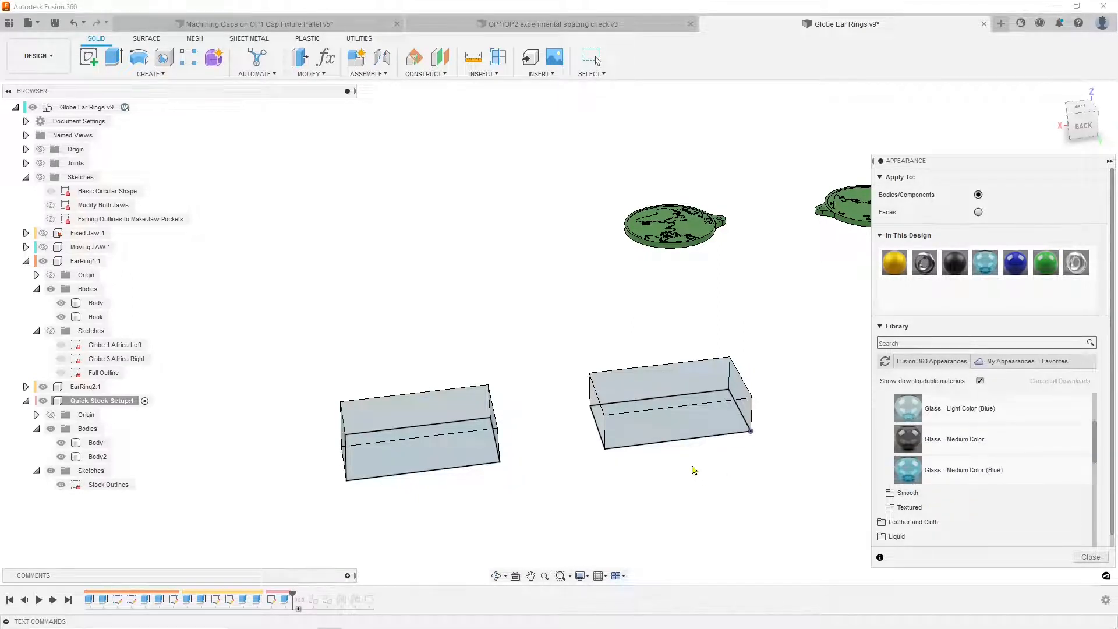
middle_click_drag(759, 481, 747, 394, "shift")
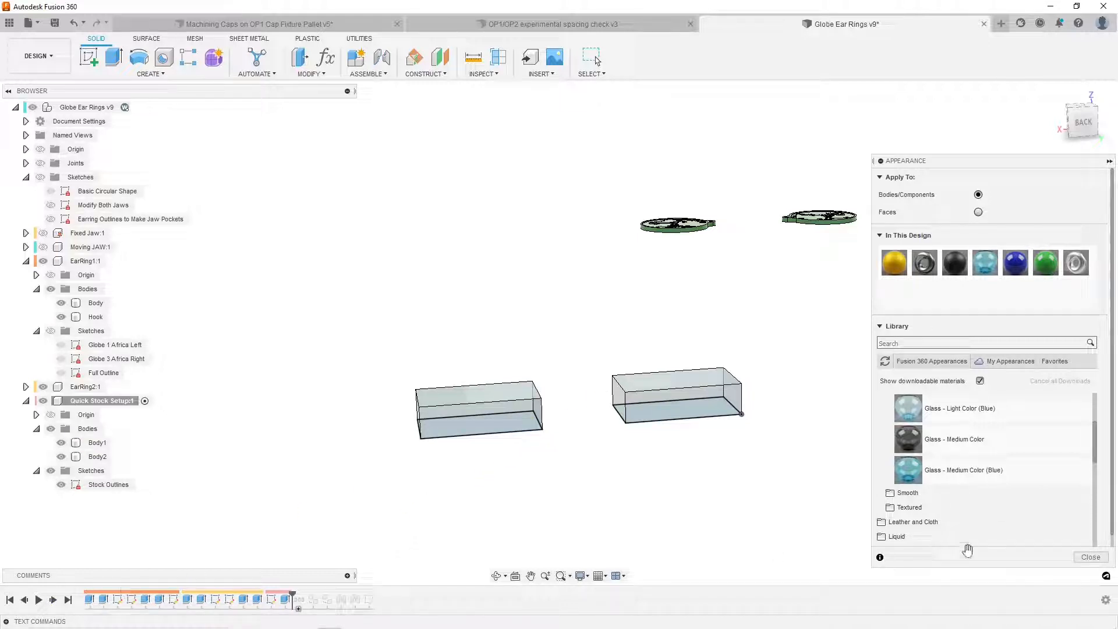
left_click(1091, 557)
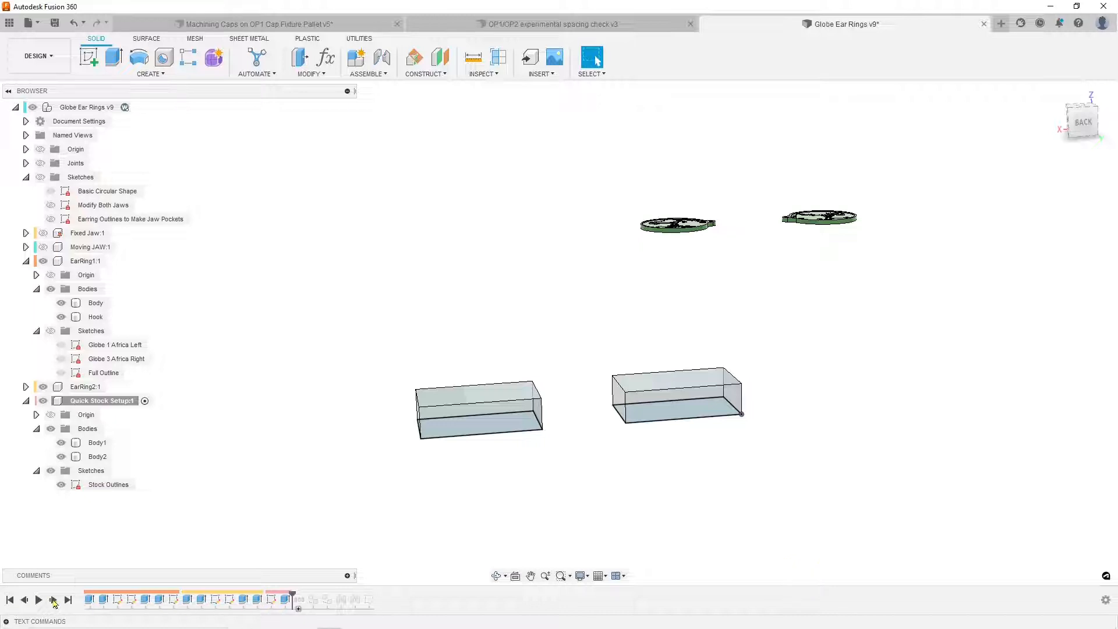
Advance the timeline through the Stock Right and Stock Left components, the two earring copies and the joints placing them in the stock
left_click(53, 600)
left_click(53, 600)
left_click(53, 600)
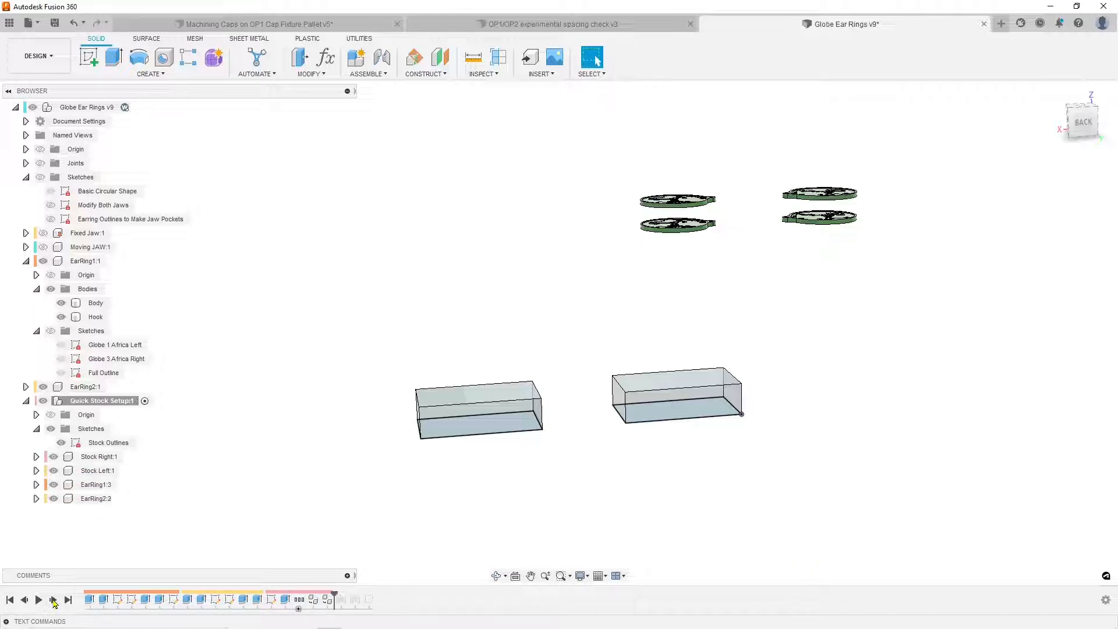
left_click(53, 600)
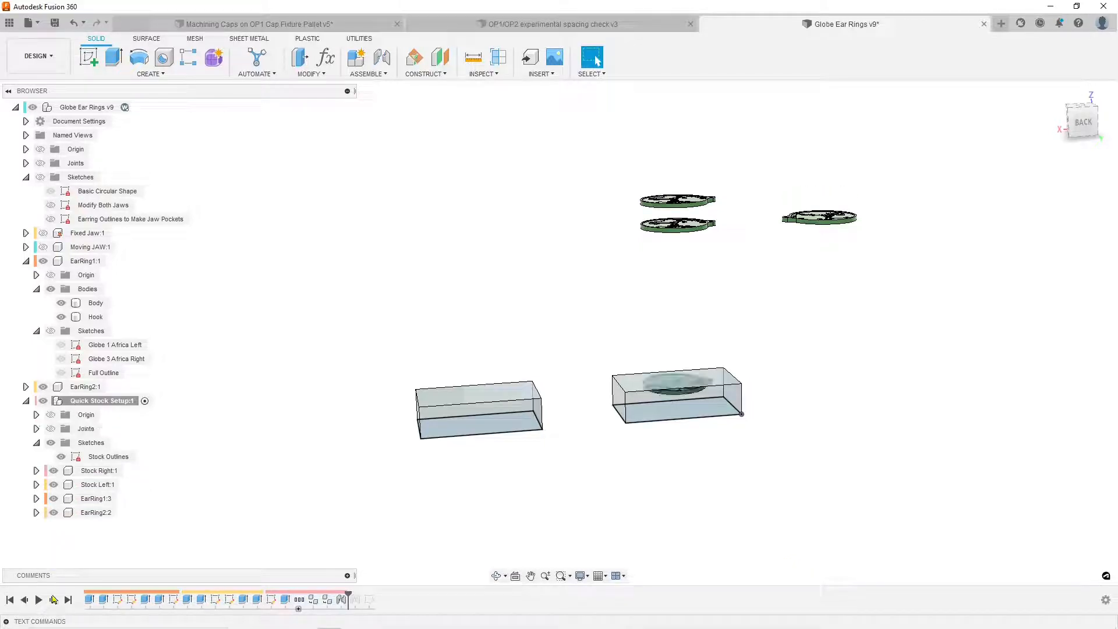
left_click(53, 600)
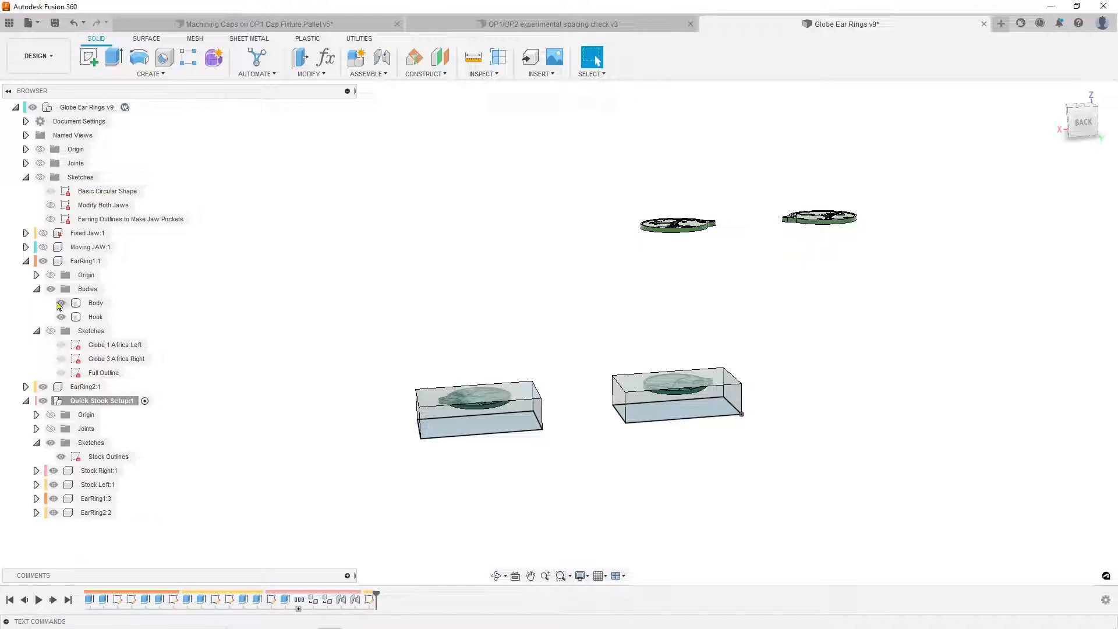
Hide the original EarRing1 and EarRing2 components and examine the earring copies inside the two stock blocks
left_click(47, 264)
left_click(43, 261)
left_click(43, 386)
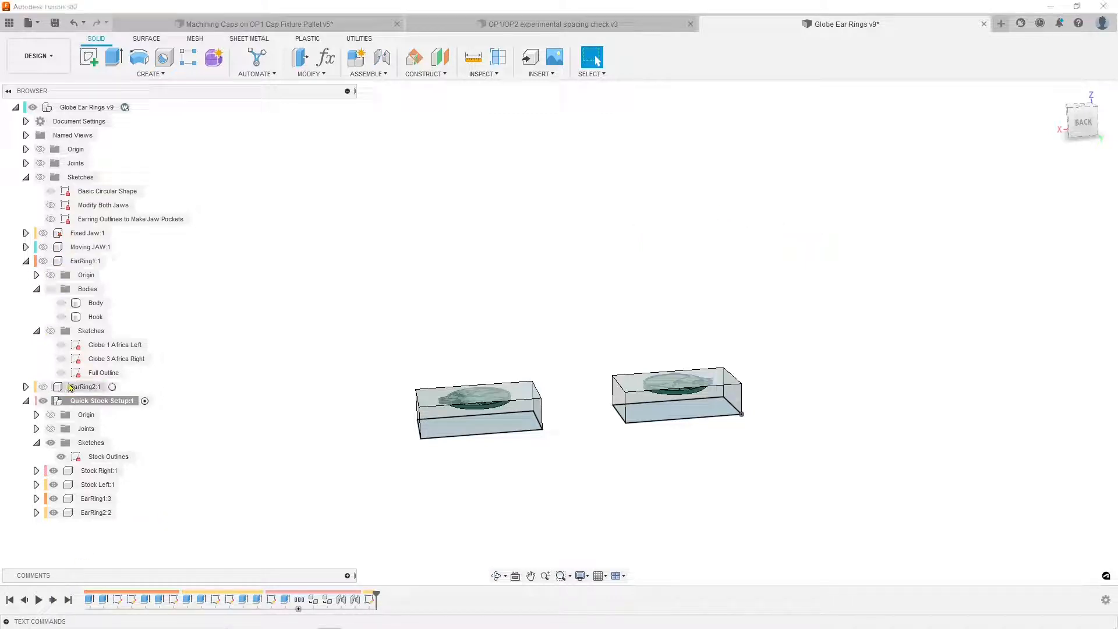
middle_click_drag(392, 453, 567, 386, "shift")
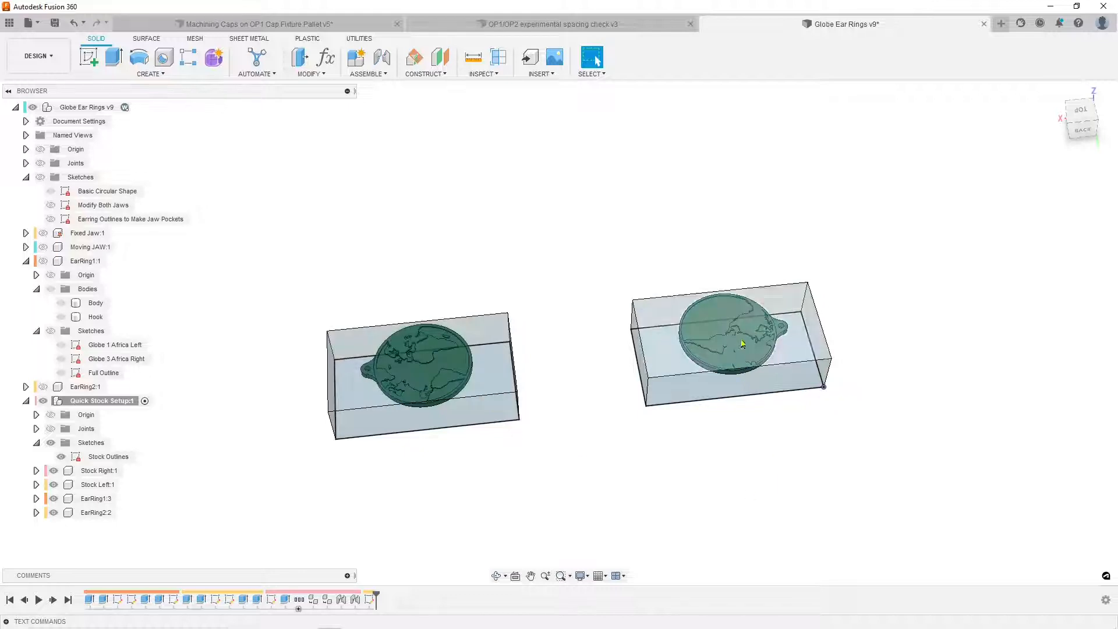
middle_click_drag(651, 438, 633, 379, "shift")
mouse_move(589, 408)
middle_mouse_down("shift")
mouse_move(594, 365)
mouse_move(589, 387)
middle_mouse_up("shift")
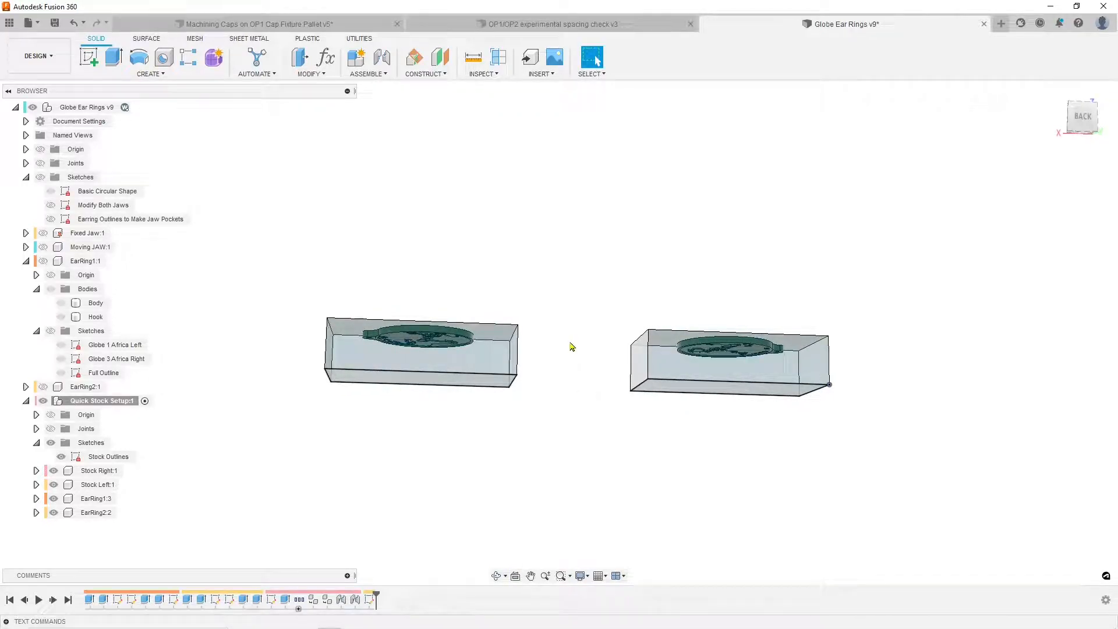
middle_click_drag(572, 346, 608, 322, "shift")
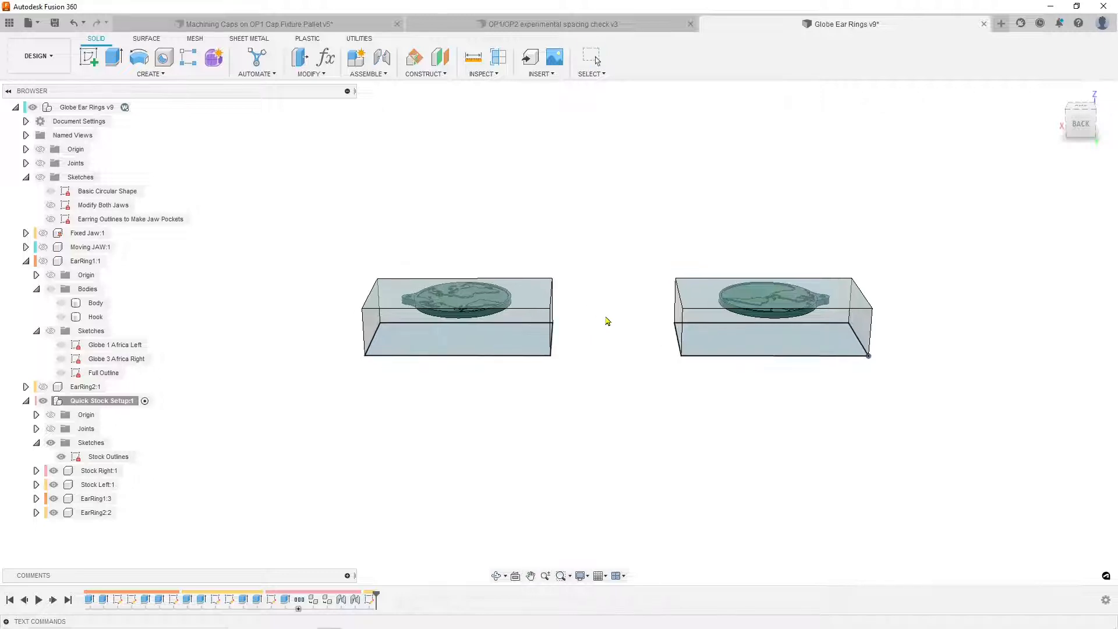
Look up the opacity percentages available for the Stock Right component
right_click(114, 472)
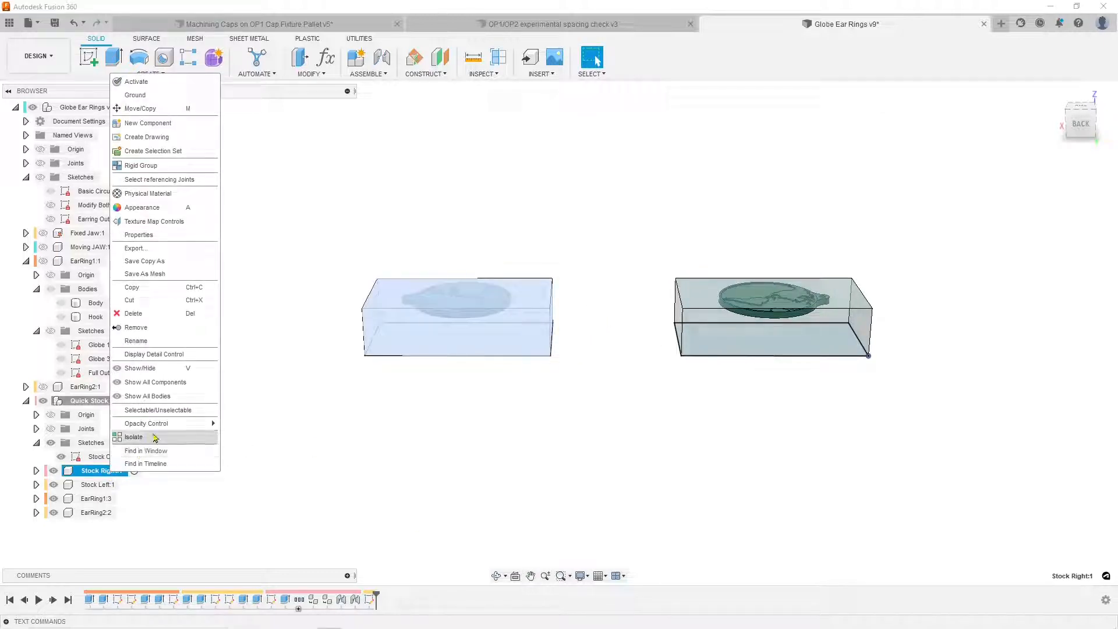
mouse_move(169, 424)
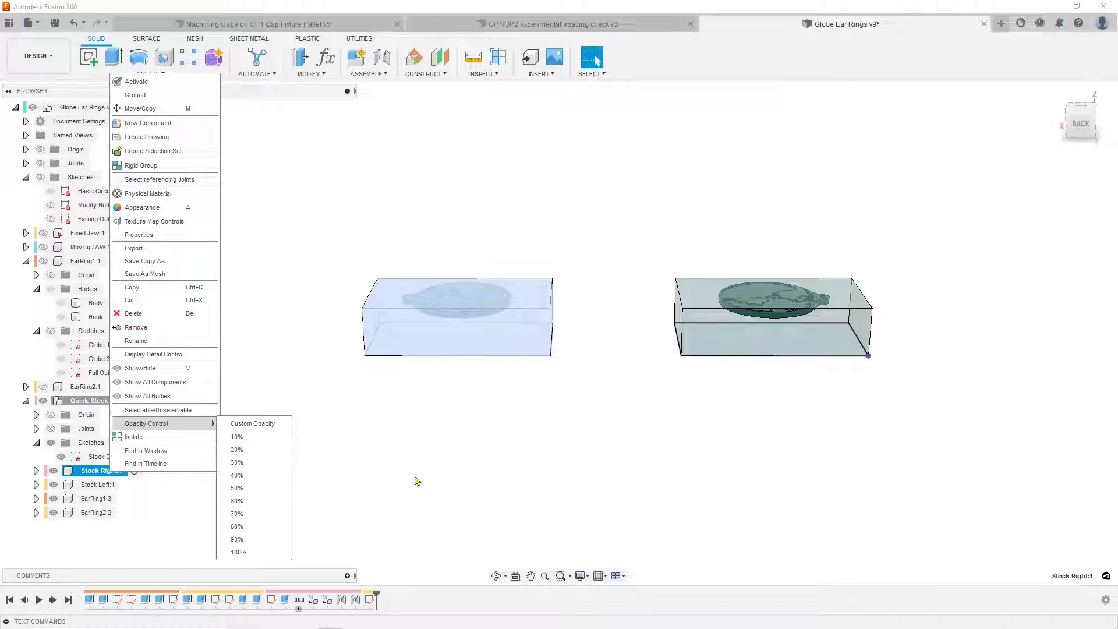
left_click(431, 484)
left_click(619, 454)
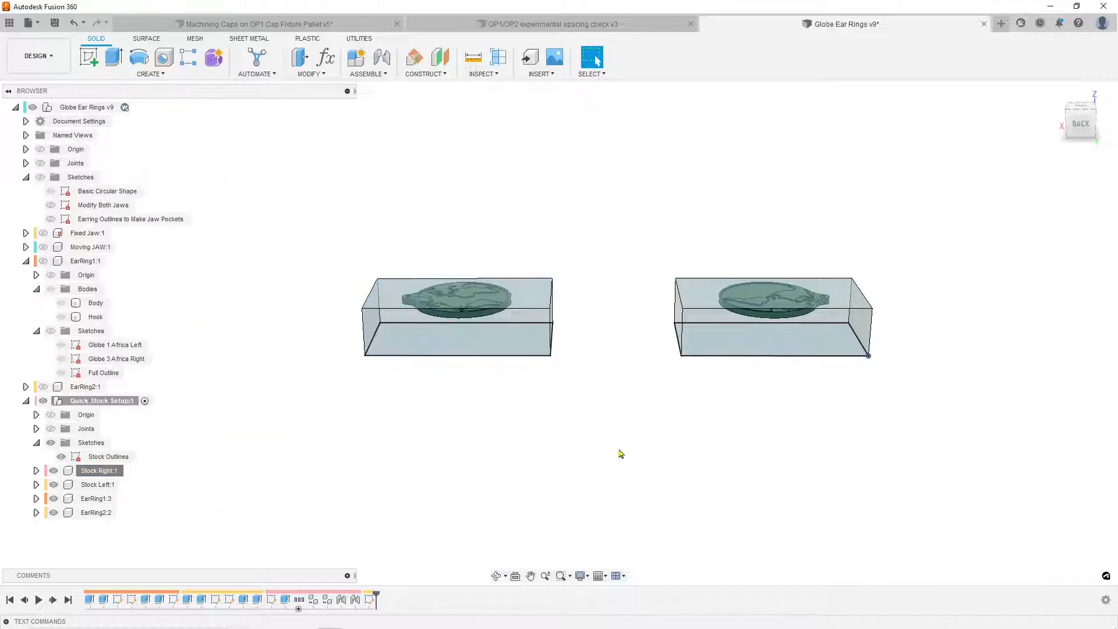
Apply the yellow appearance to the Stock Right block and replace it with Glass - Medium Color (Blue)
middle_click_drag(619, 450, 614, 461, "shift")
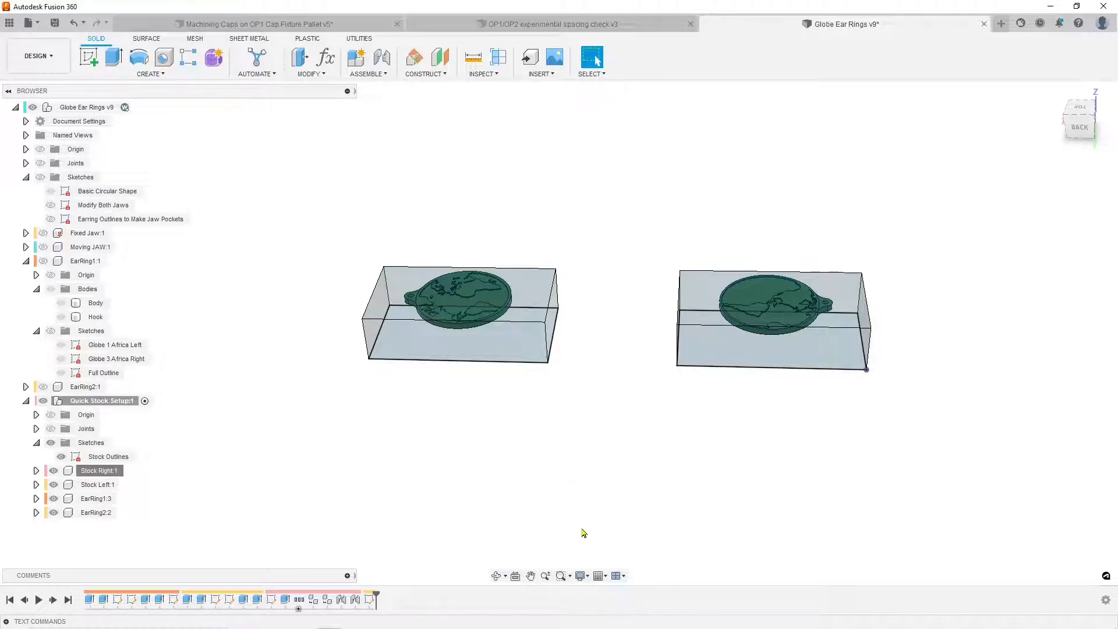
key("a")
left_click_drag(894, 262, 541, 326)
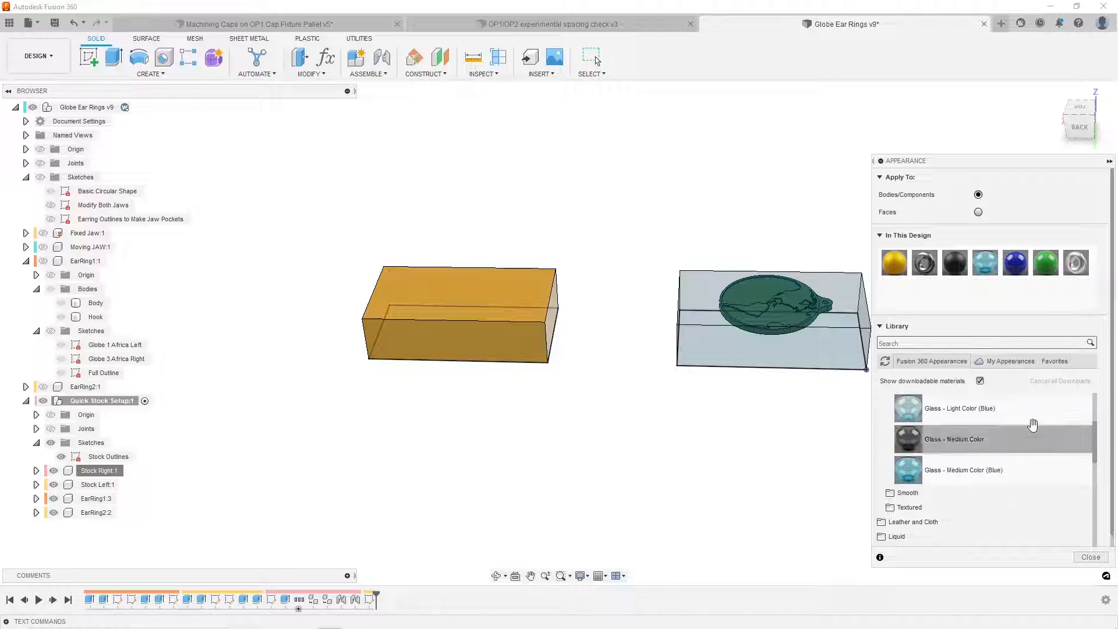
left_click_drag(985, 262, 504, 356)
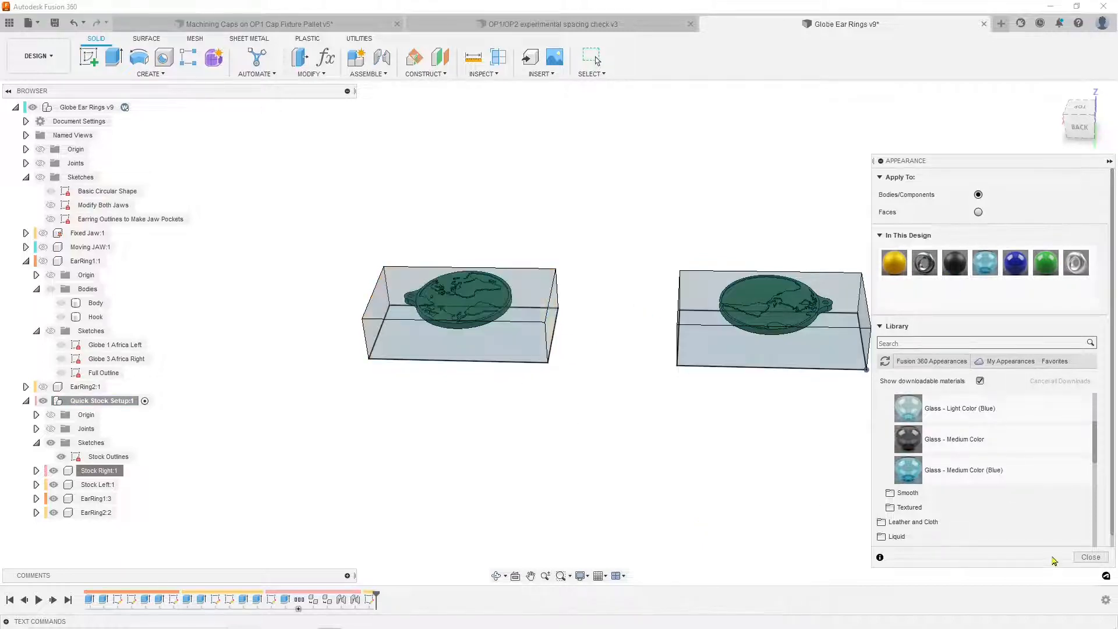
Finish the appearance changes and examine both earring copies inside the glass stock blocks from several angles
left_click(1089, 557)
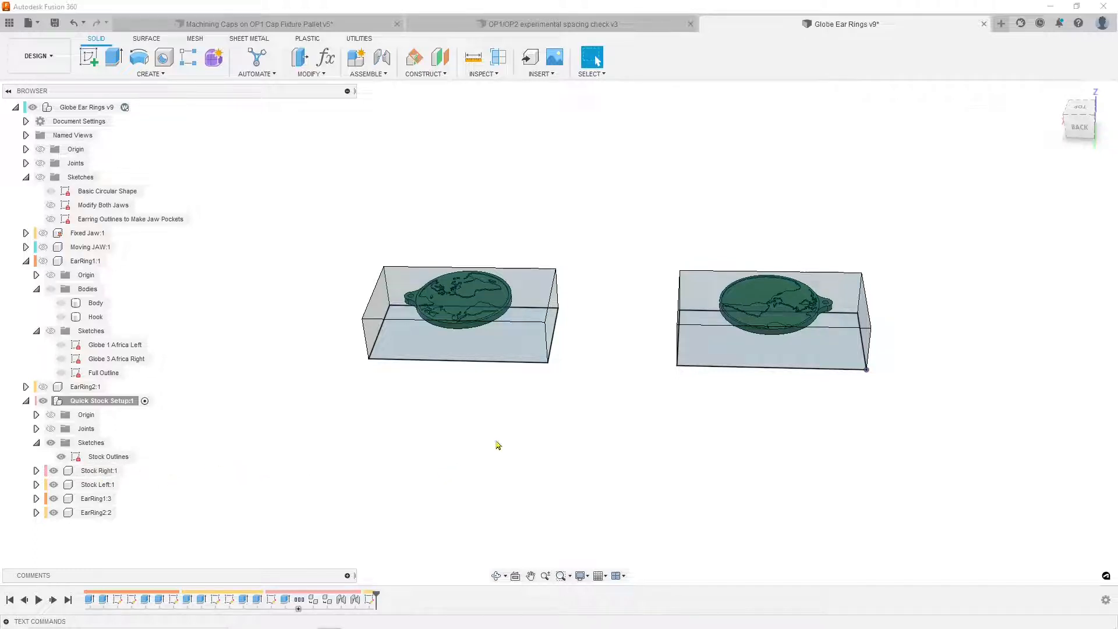
scroll(512, 433, "down", 4)
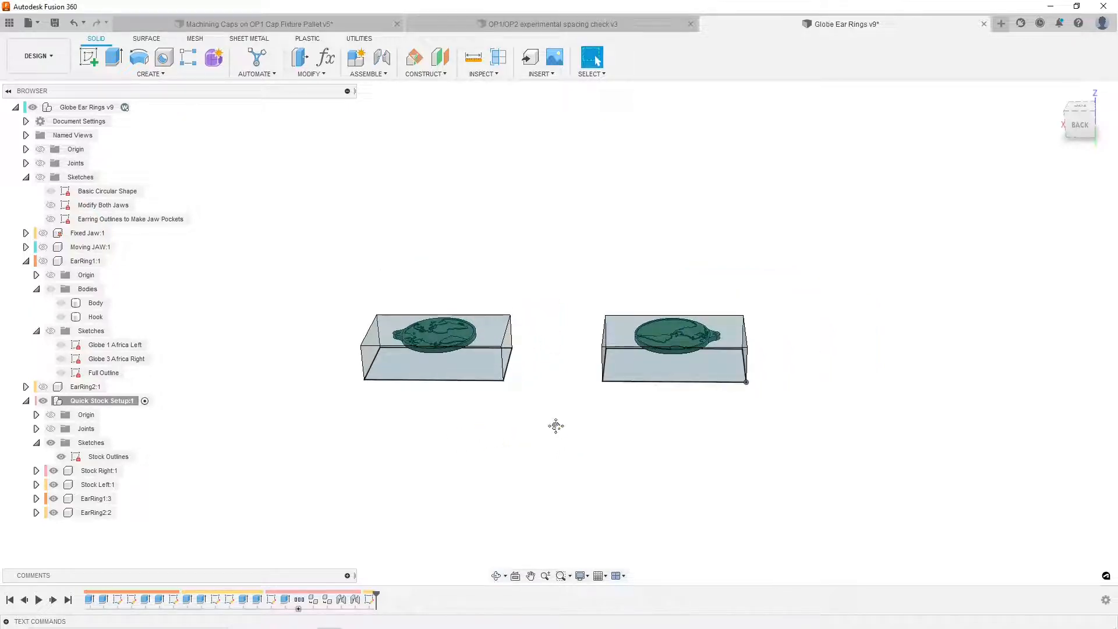
middle_click_drag(557, 424, 554, 460, "shift")
scroll(475, 384, "up", 5)
scroll(474, 385, "up", 2)
scroll(473, 347, "down", 2)
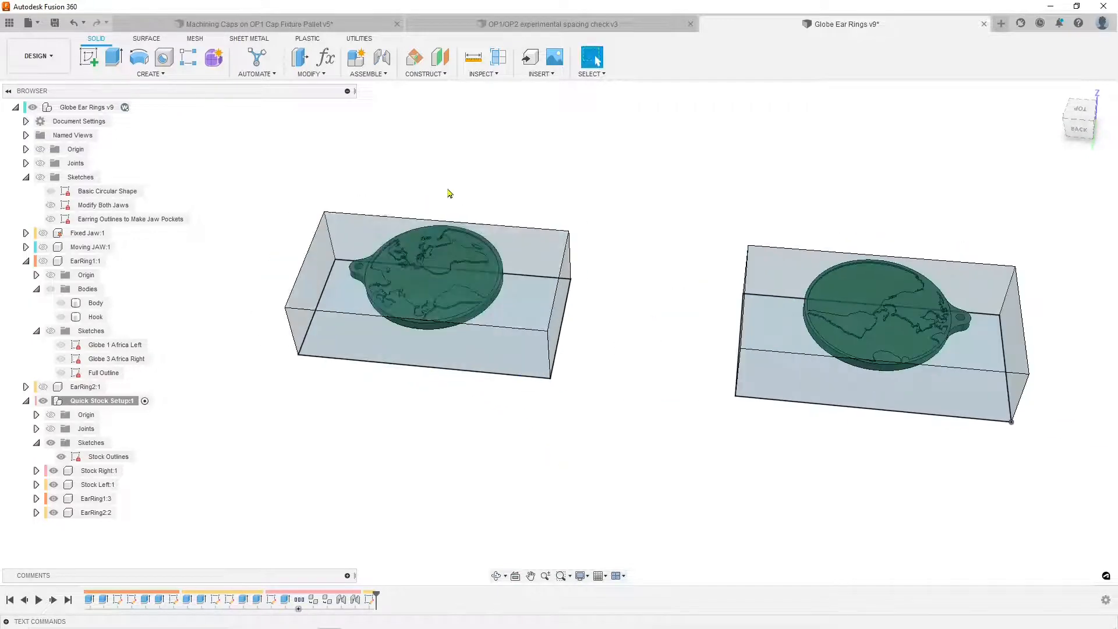
scroll(464, 279, "up", 3)
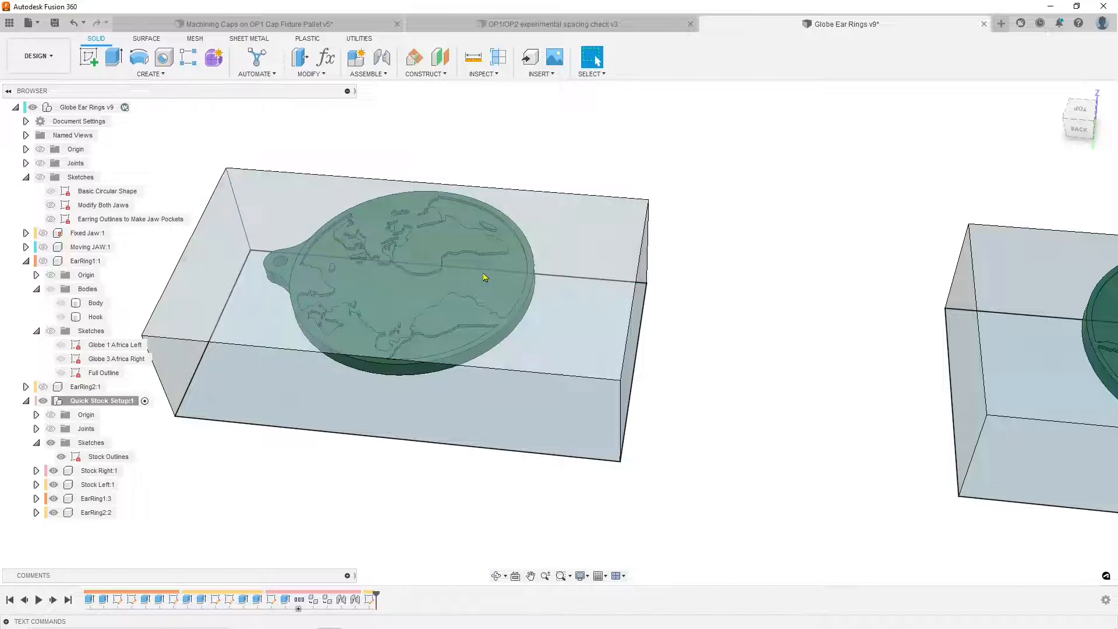
middle_click_drag(482, 275, 450, 286, "shift")
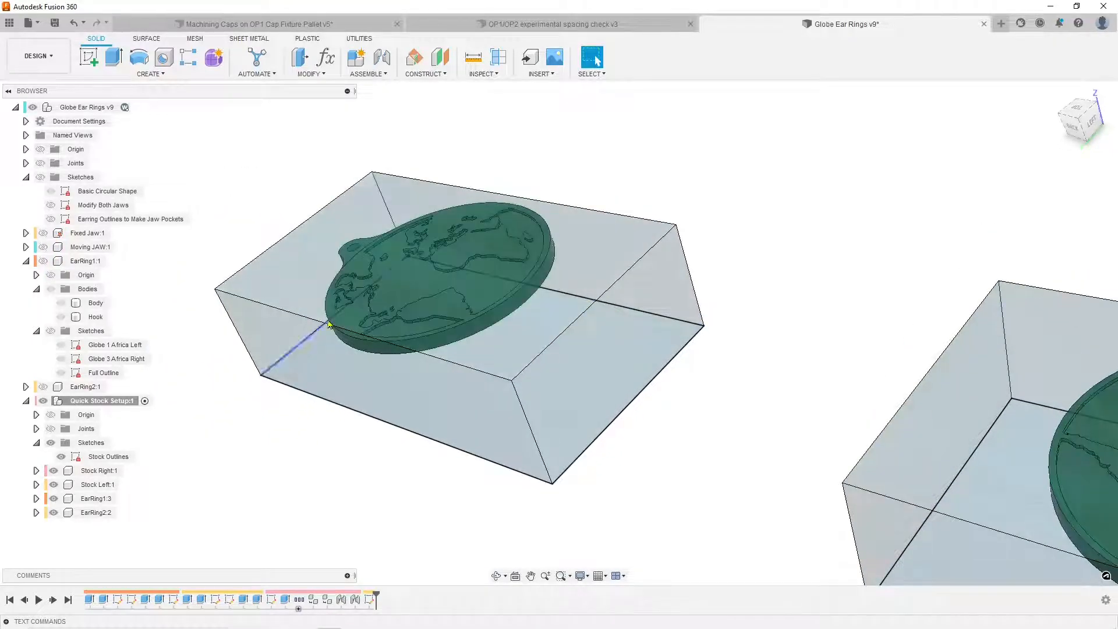
Hide the Stock Right and Stock Left components and the Quick Stock Setup sketches, leaving only the two earring copies
left_click(61, 458)
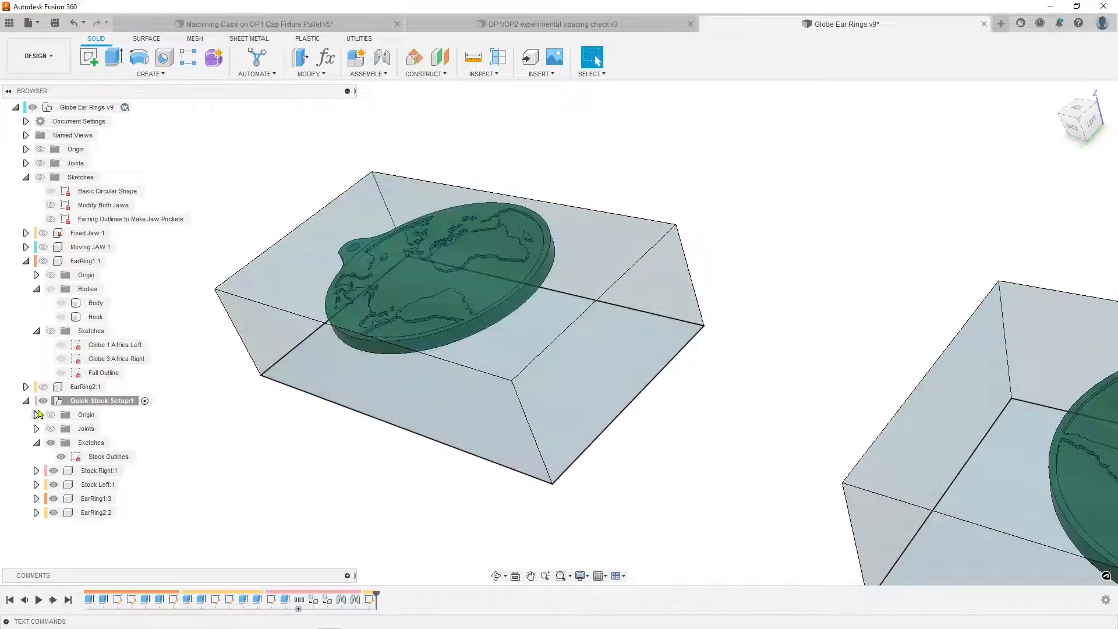
left_click(53, 470)
left_click(53, 485)
key("Escape")
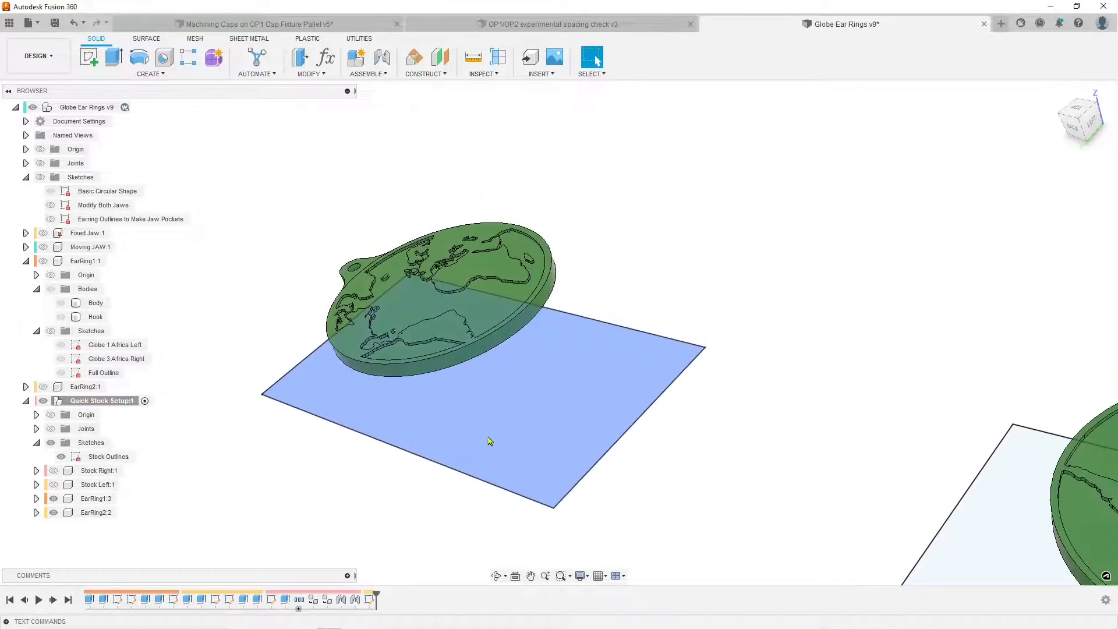
middle_click_drag(489, 445, 487, 464, "shift")
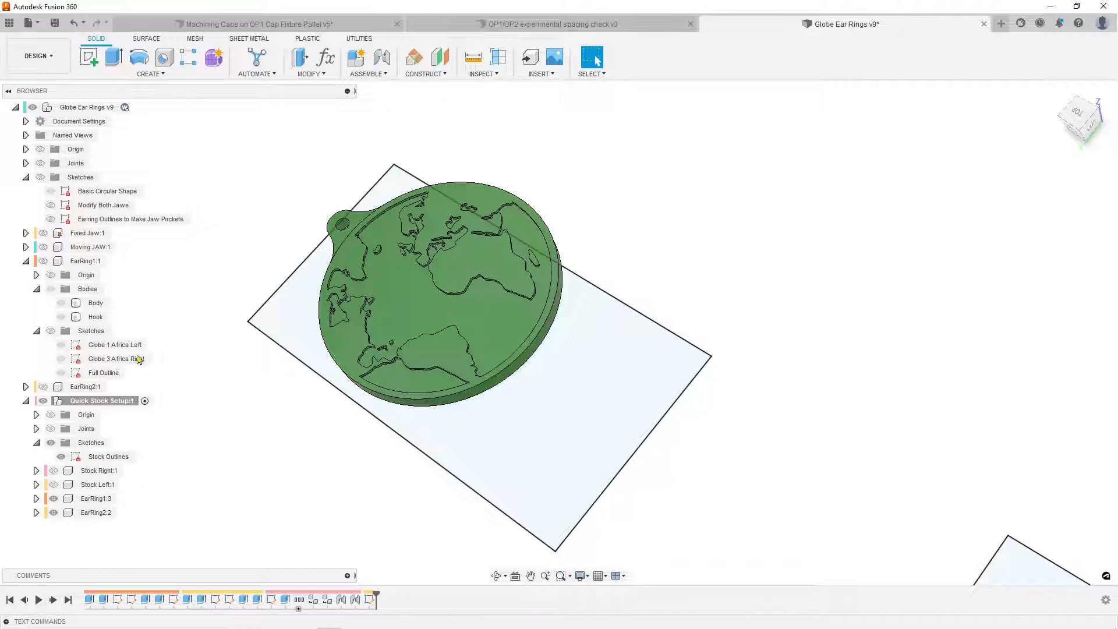
left_click(51, 443)
Measure the depth between the ocean face and the raised continent face on EarRing1, and inspect the globe relief
scroll(562, 246, "up", 5)
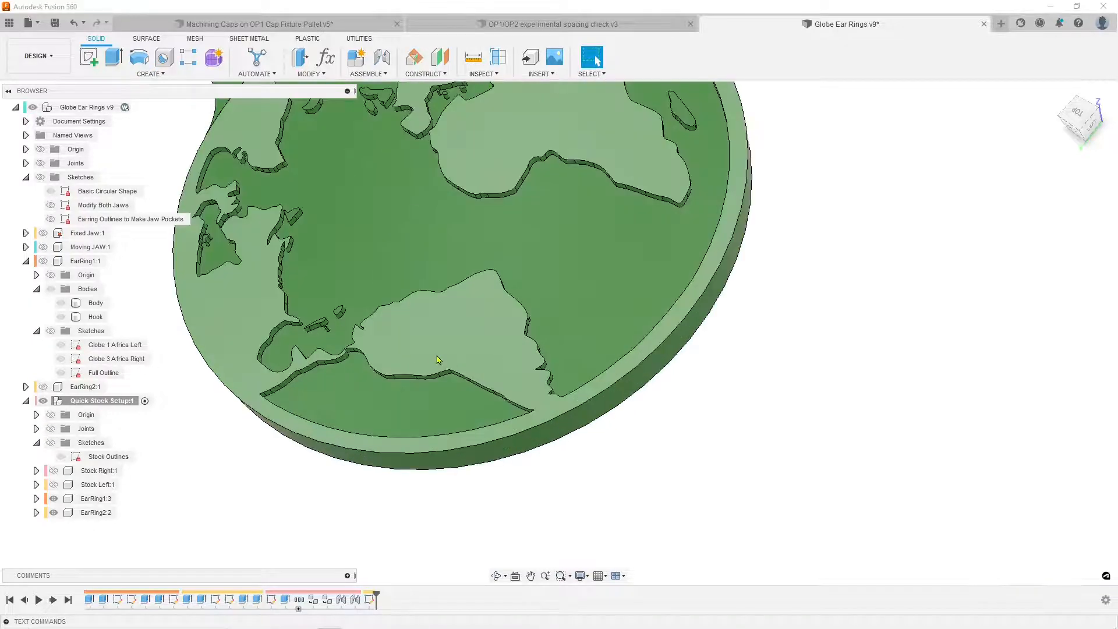
key("i")
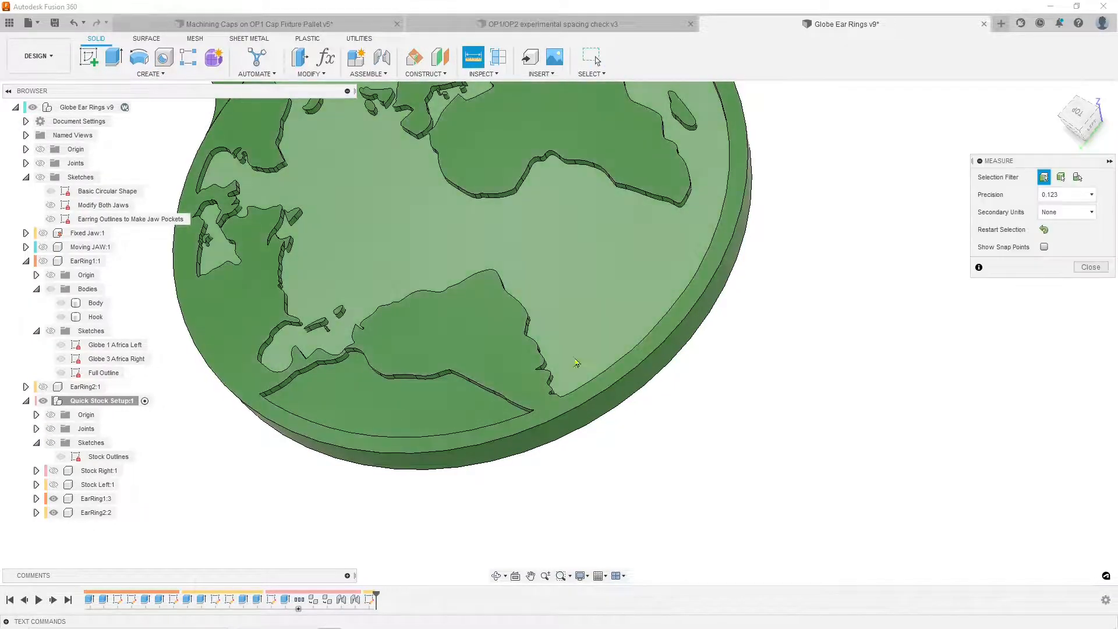
left_click(550, 248)
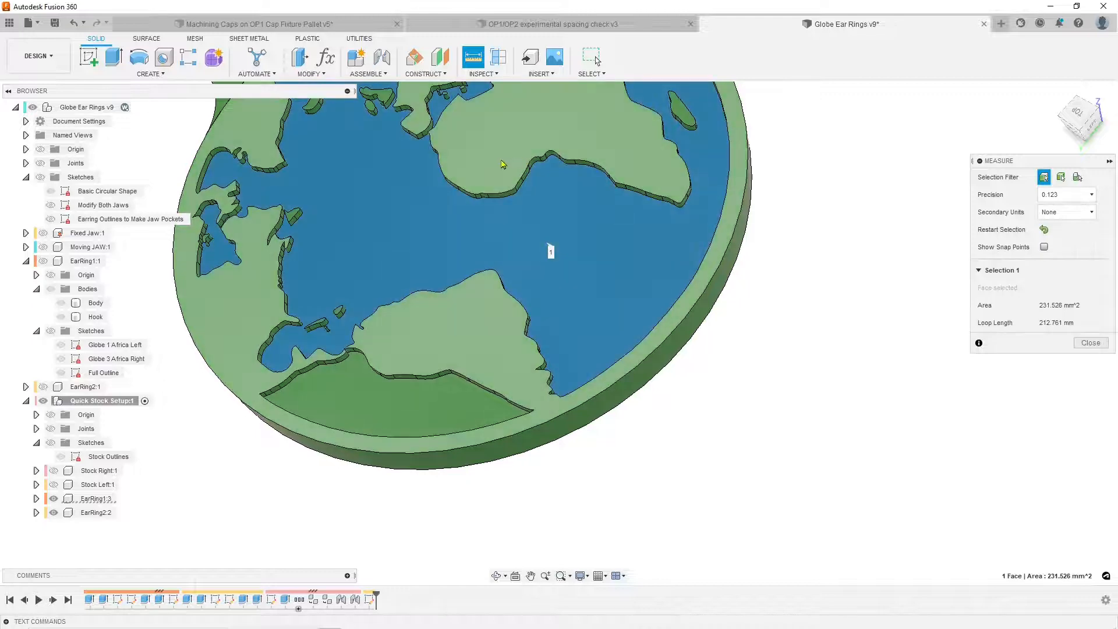
left_click(528, 232)
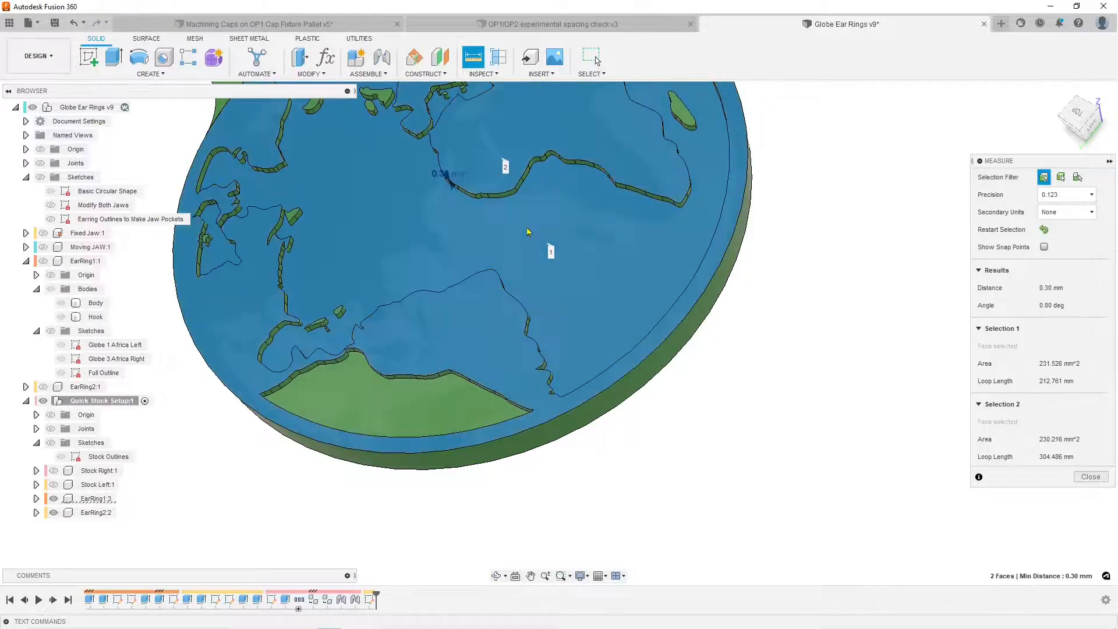
middle_click_drag(562, 370, 596, 328, "shift")
left_click(752, 418)
middle_click_drag(749, 419, 812, 400, "shift")
middle_click_drag(828, 351, 788, 401)
middle_click_drag(736, 295, 721, 336)
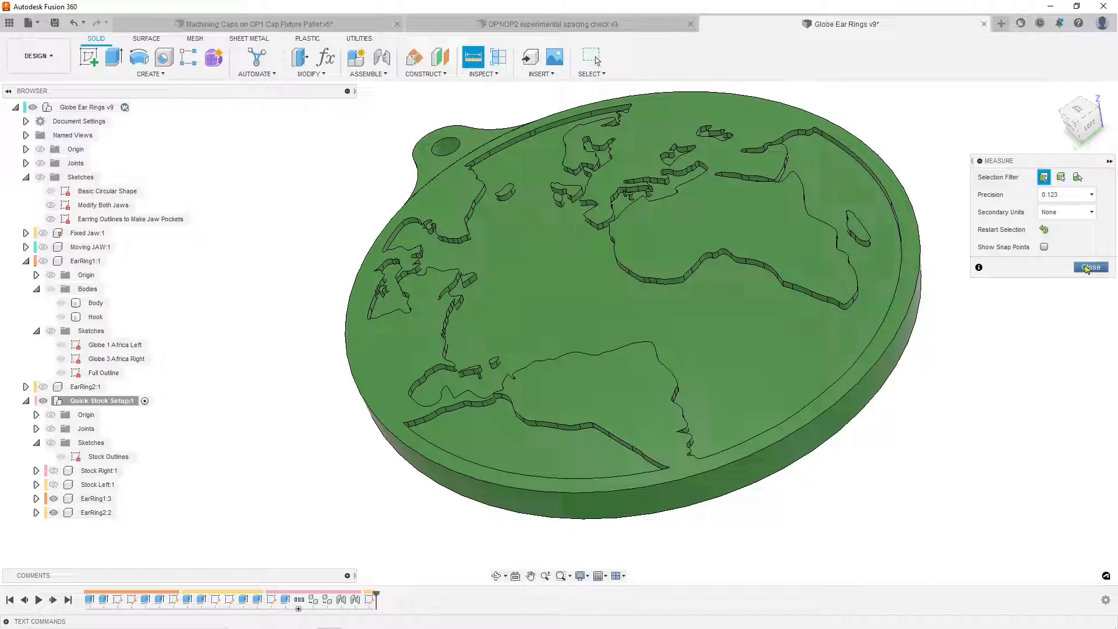
left_click(1086, 268)
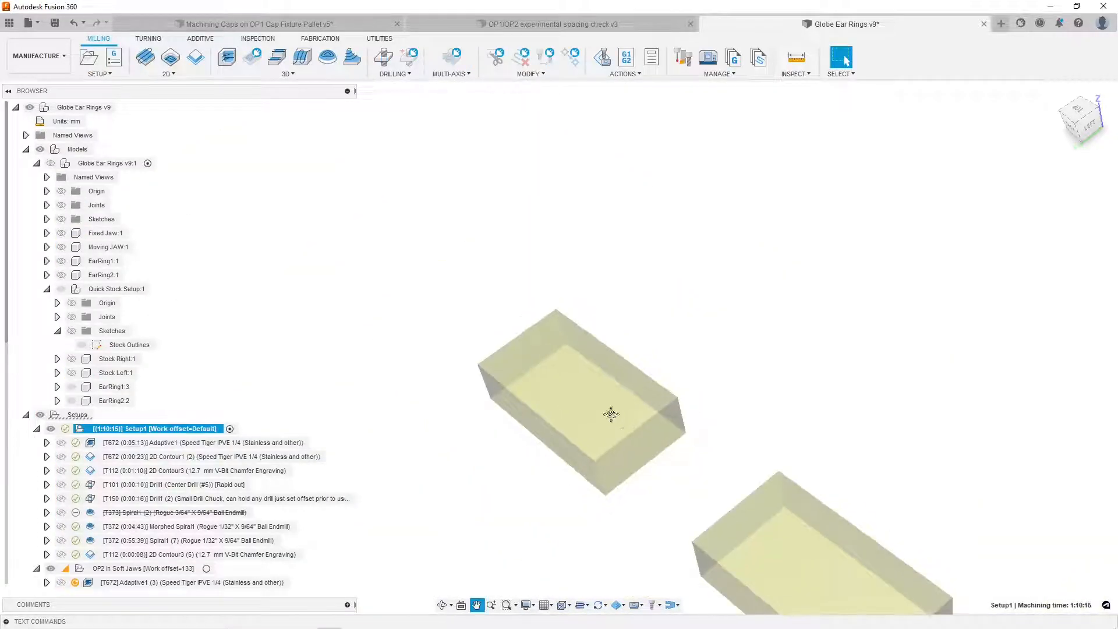
In the Manufacture workspace, show the Globe Ear Rings model inside the Setup1 stock
middle_click_drag(611, 414, 424, 335)
left_click(51, 163)
middle_click_drag(424, 335, 482, 320)
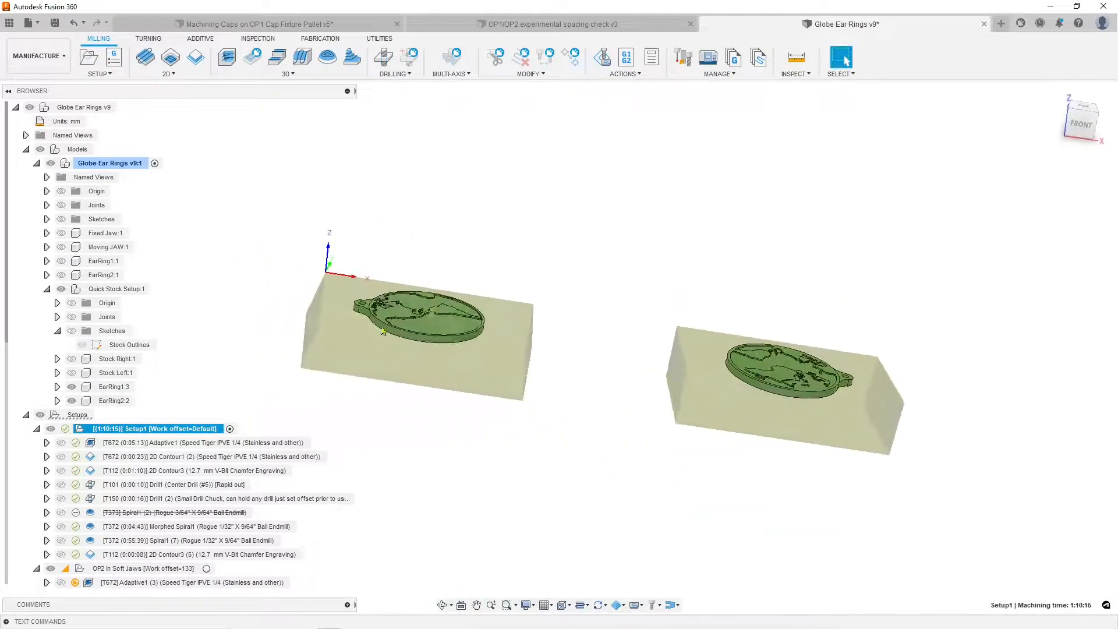
Review the model bodies and the From solid stock definition of Setup1, leaving its settings as they are
right_click(174, 429)
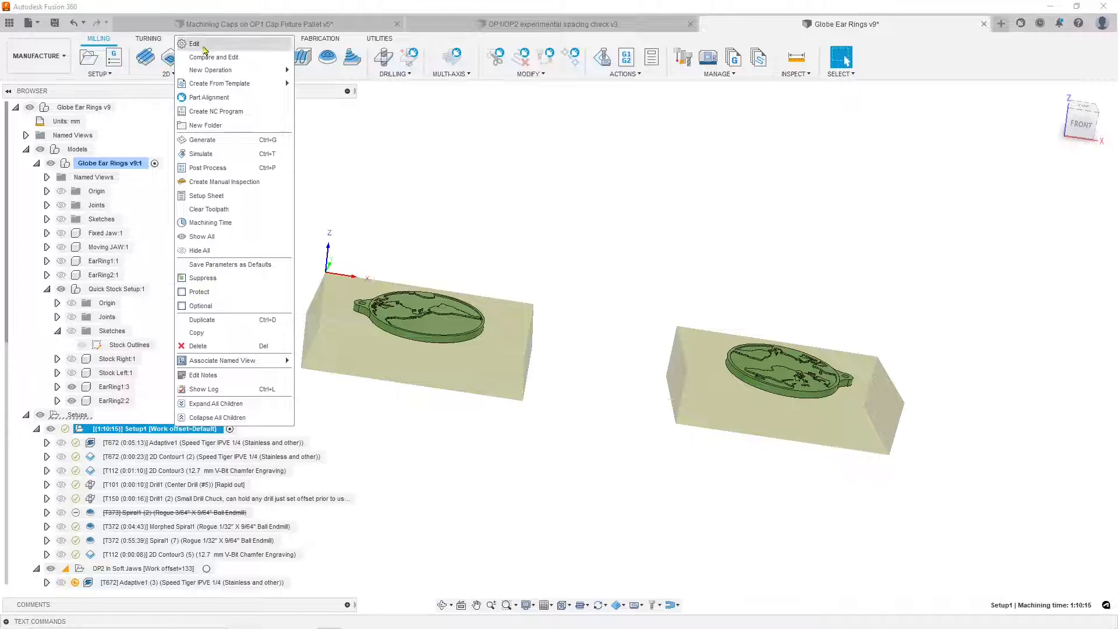
left_click(201, 45)
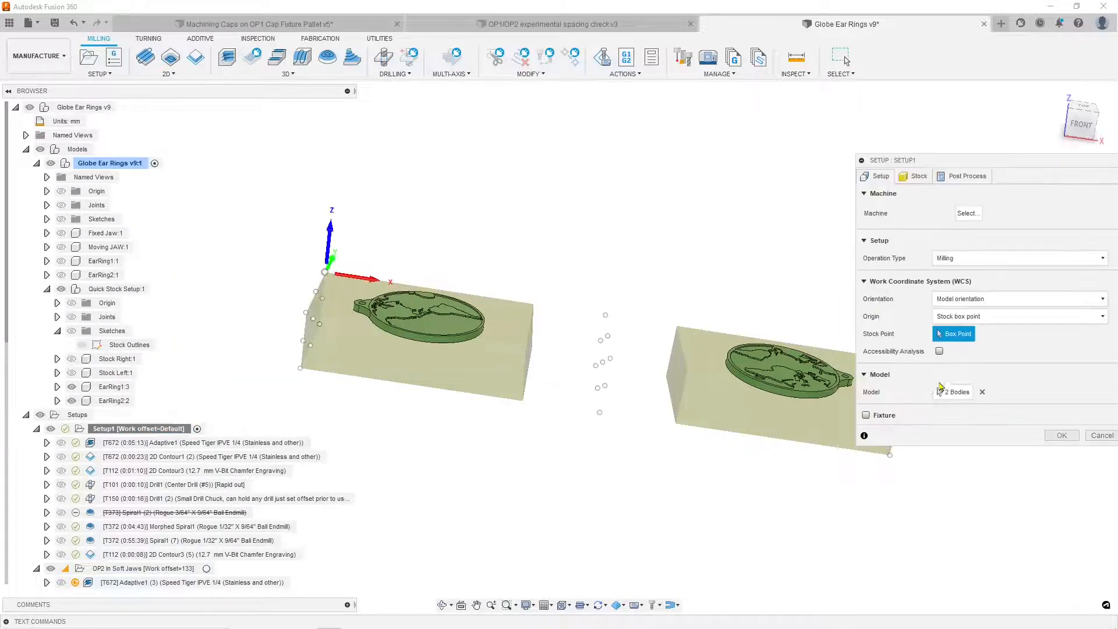
left_click(946, 392)
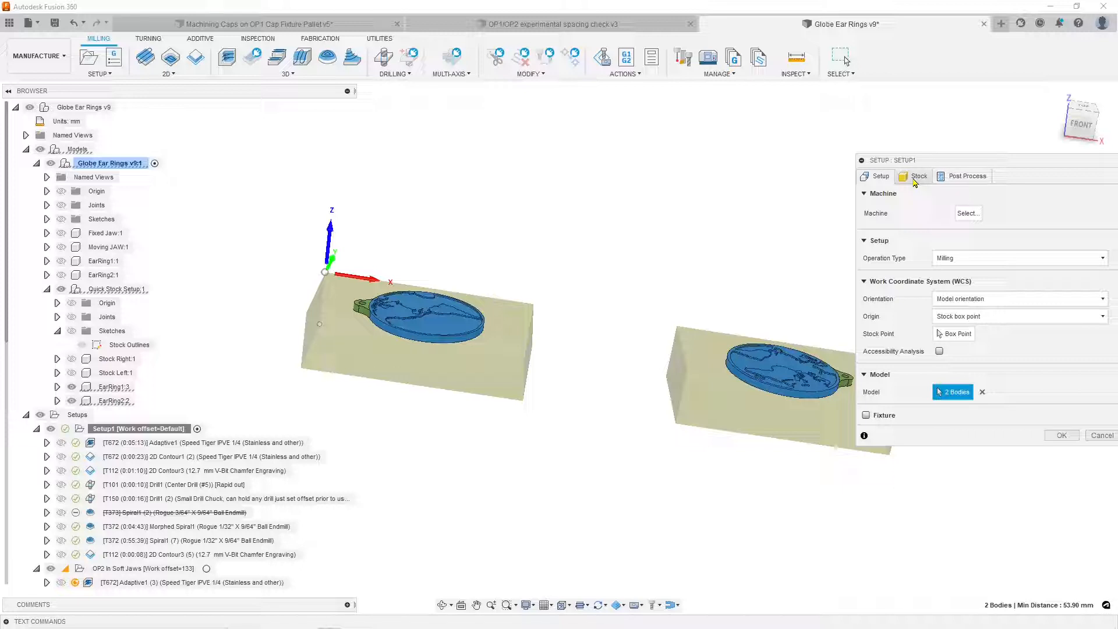
left_click(915, 177)
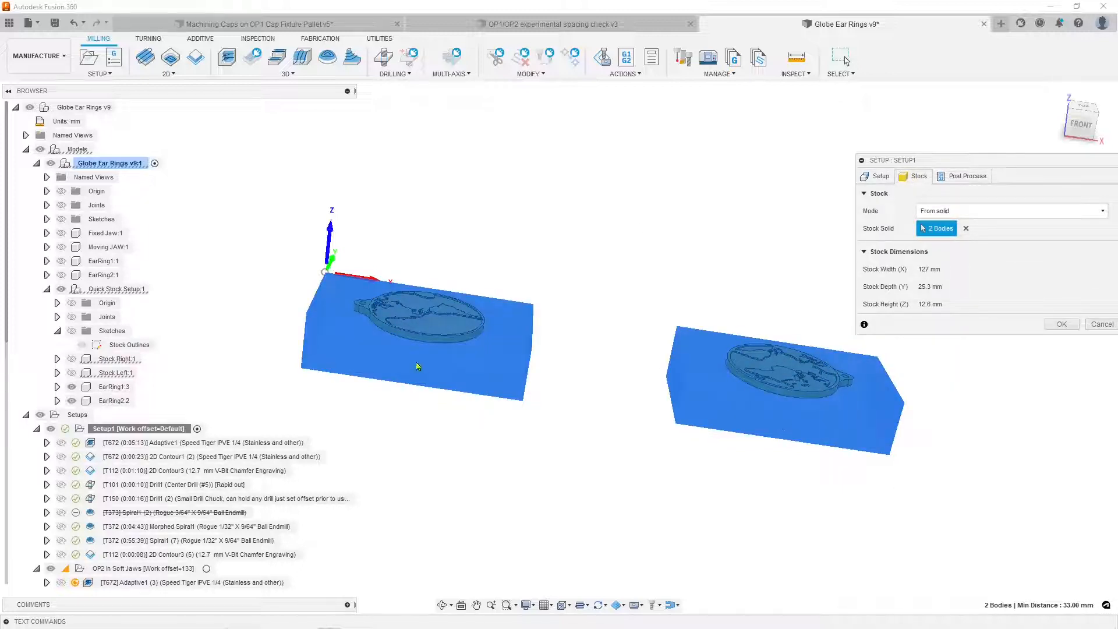
left_click(1093, 325)
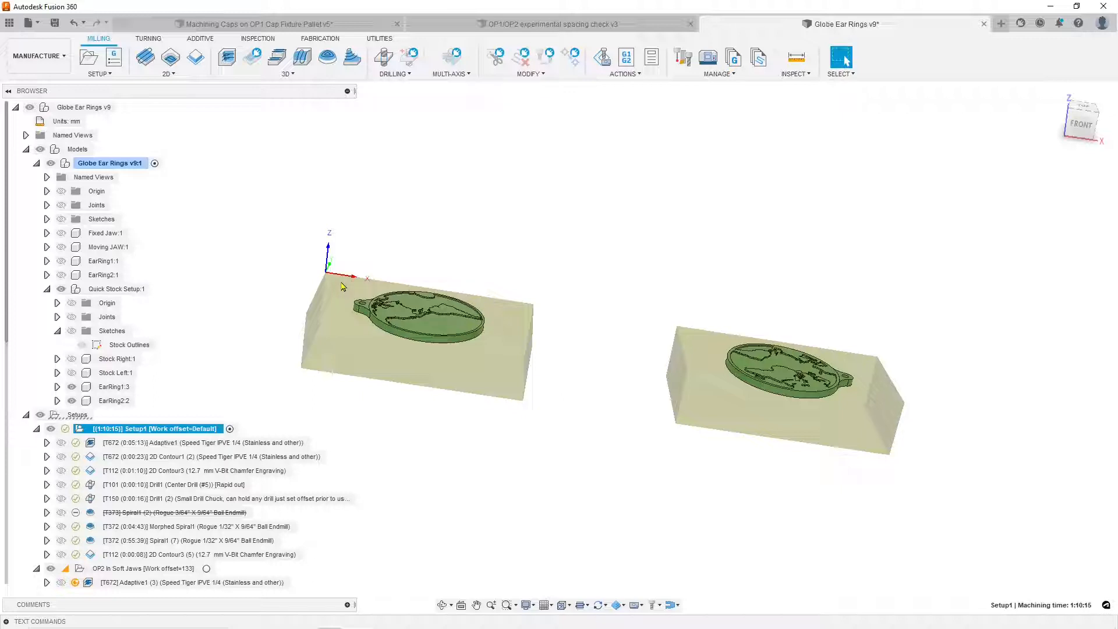
Examine the Setup1 origin on the stock and the Adaptive1 roughing toolpath around both earrings
scroll(362, 287, "down", 3)
middle_click_drag(551, 310, 542, 353, "shift")
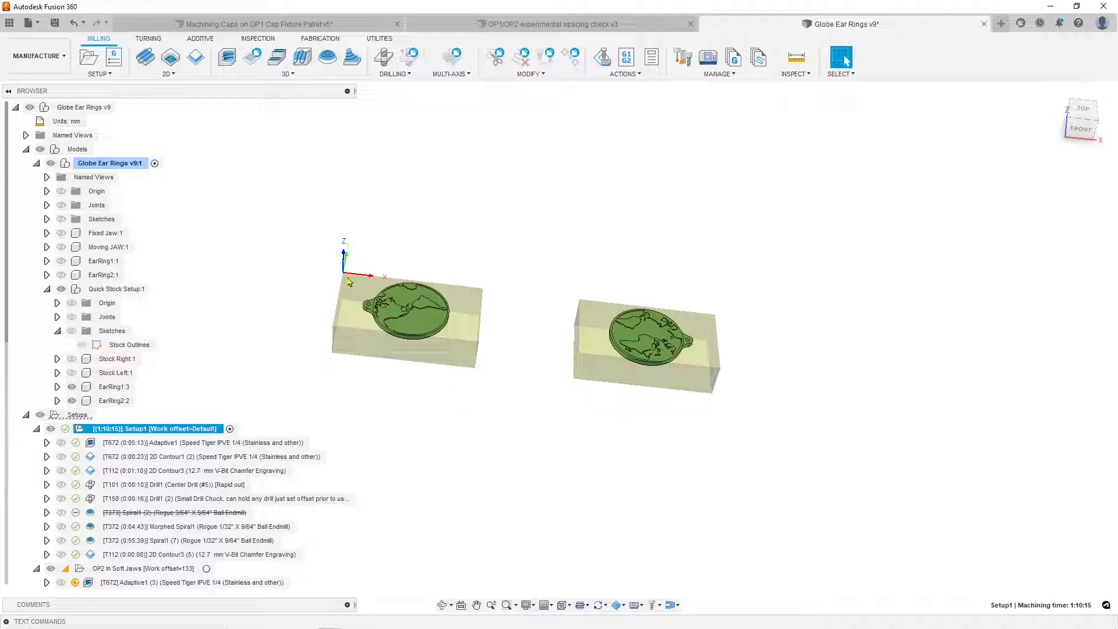
mouse_move(208, 444)
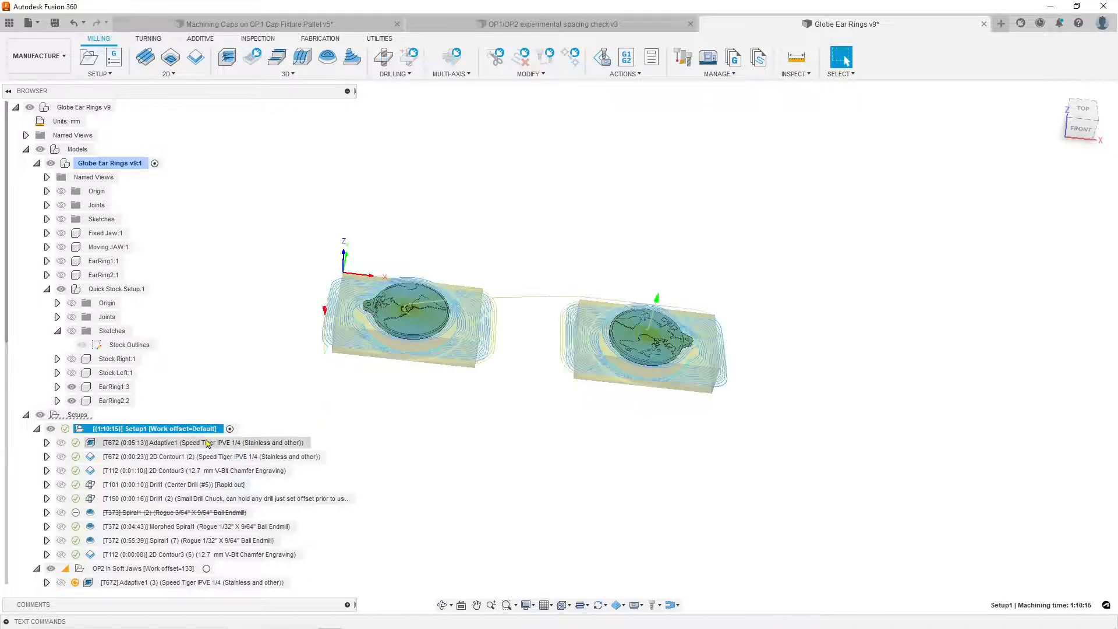
middle_click_drag(512, 387, 559, 394)
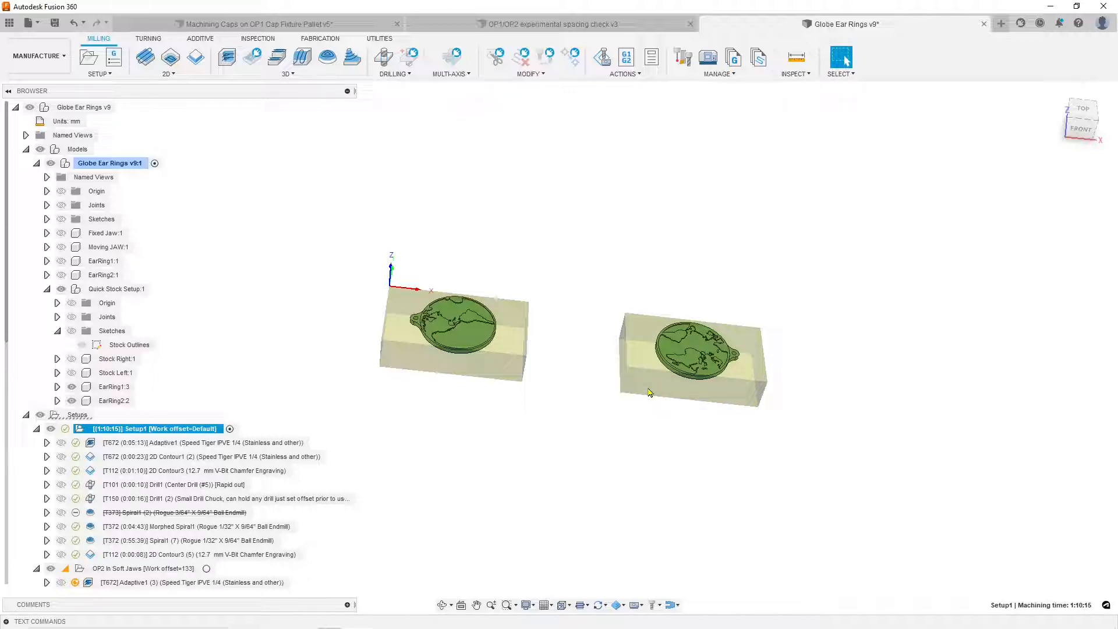
left_click(277, 446)
middle_click_drag(650, 482, 674, 482, "shift")
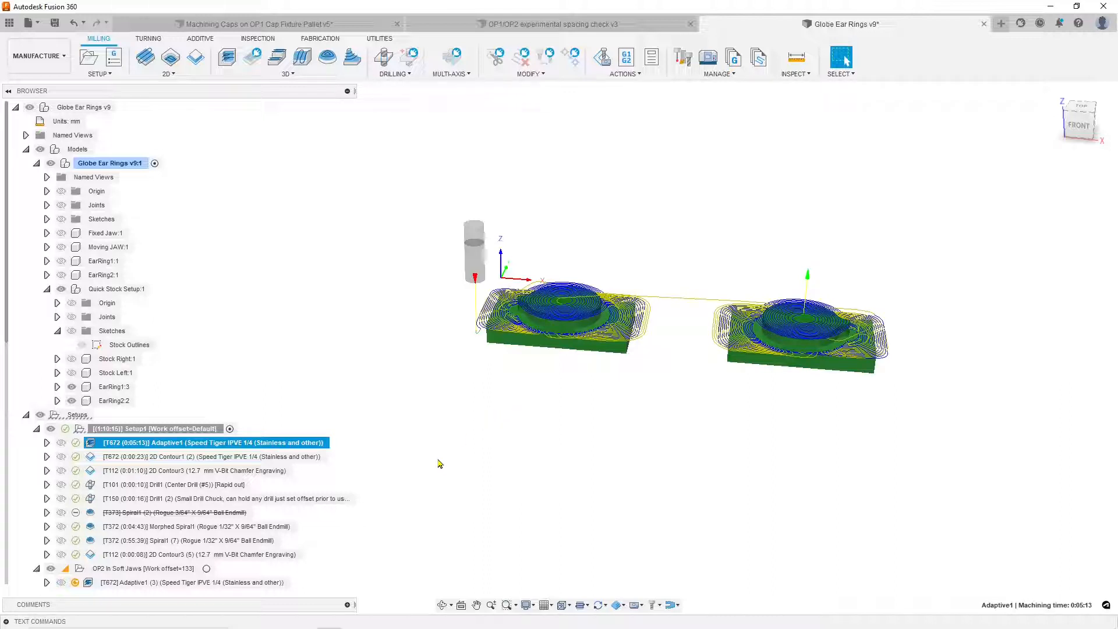
Review the 2D Contour1 (2), 2D Contour3, Drill1 and Drill1 (2) toolpaths one after another
left_click(254, 459)
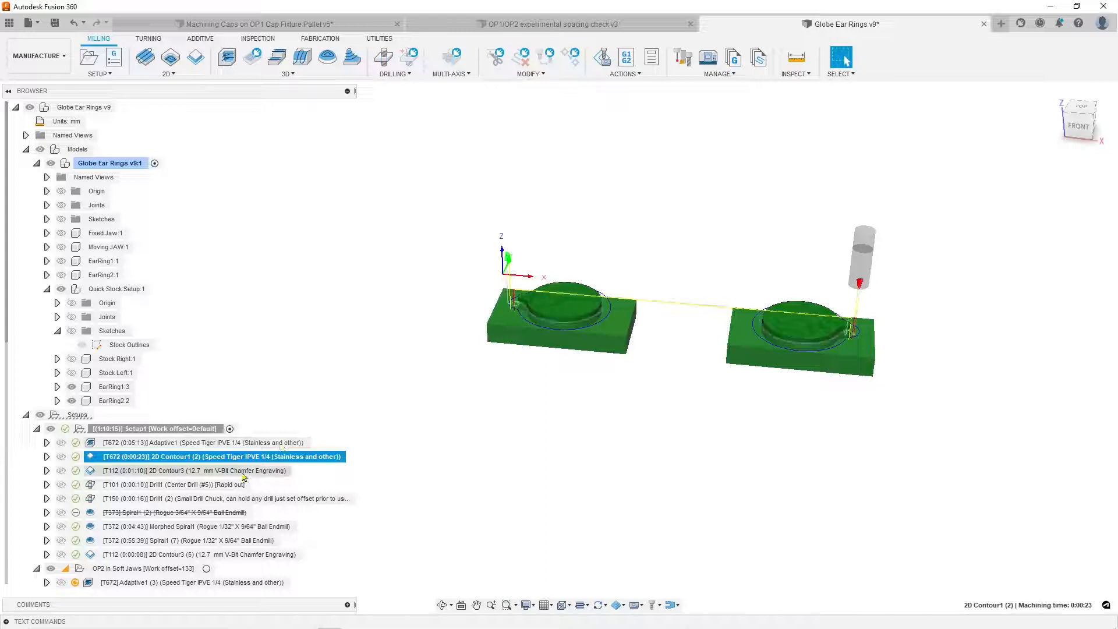
scroll(557, 319, "up", 3)
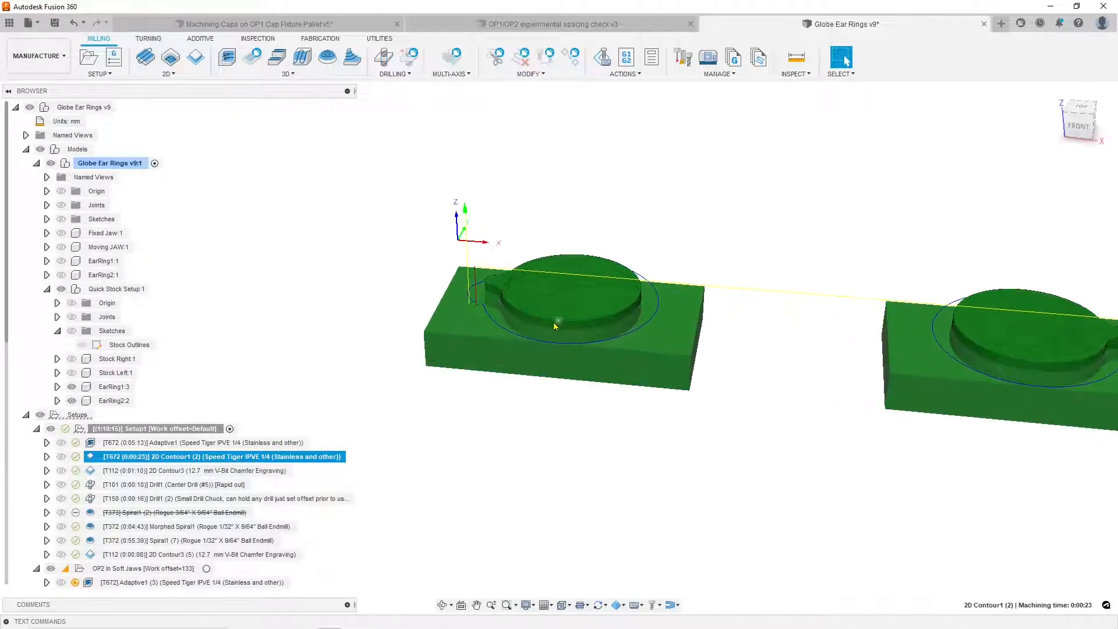
left_click(269, 471)
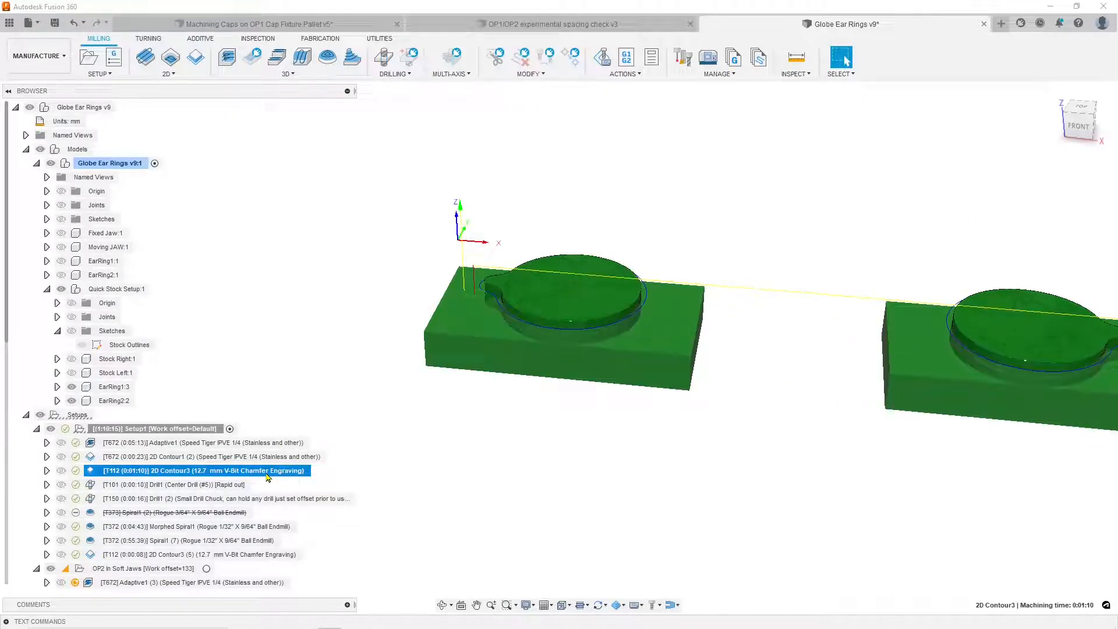
left_click(232, 485)
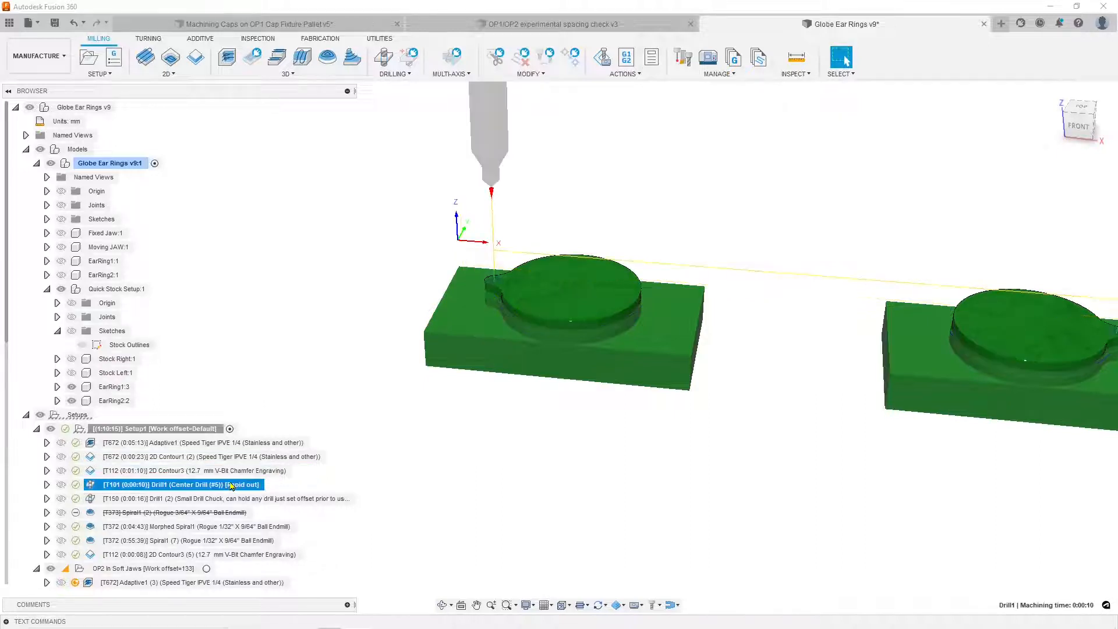
left_click(233, 499)
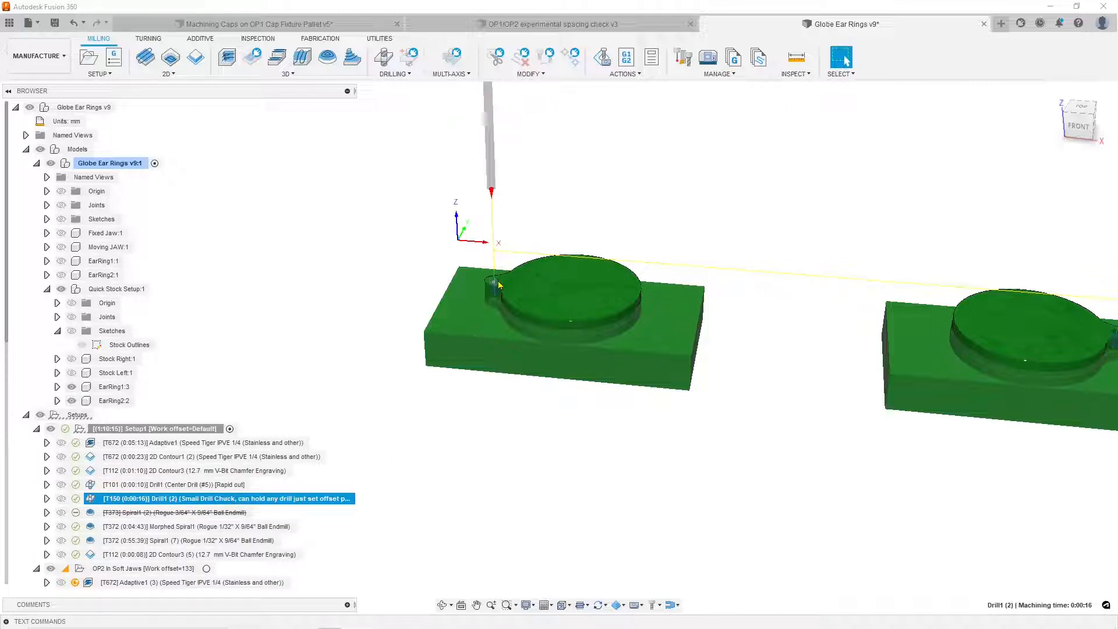
Examine the Morphed Spiral1 toolpath up close on the earring's hook
left_click(269, 527)
scroll(472, 346, "up", 4)
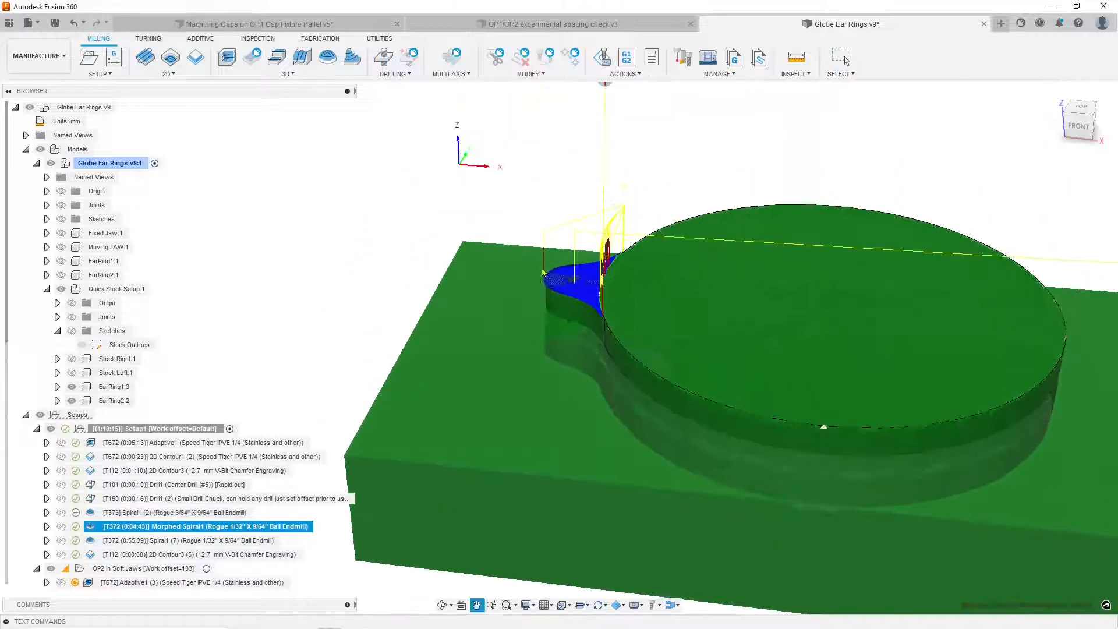
mouse_move(544, 272)
middle_mouse_down("shift")
mouse_move(545, 245)
mouse_move(533, 248)
mouse_move(528, 283)
middle_mouse_up("shift")
scroll(533, 291, "up", 5)
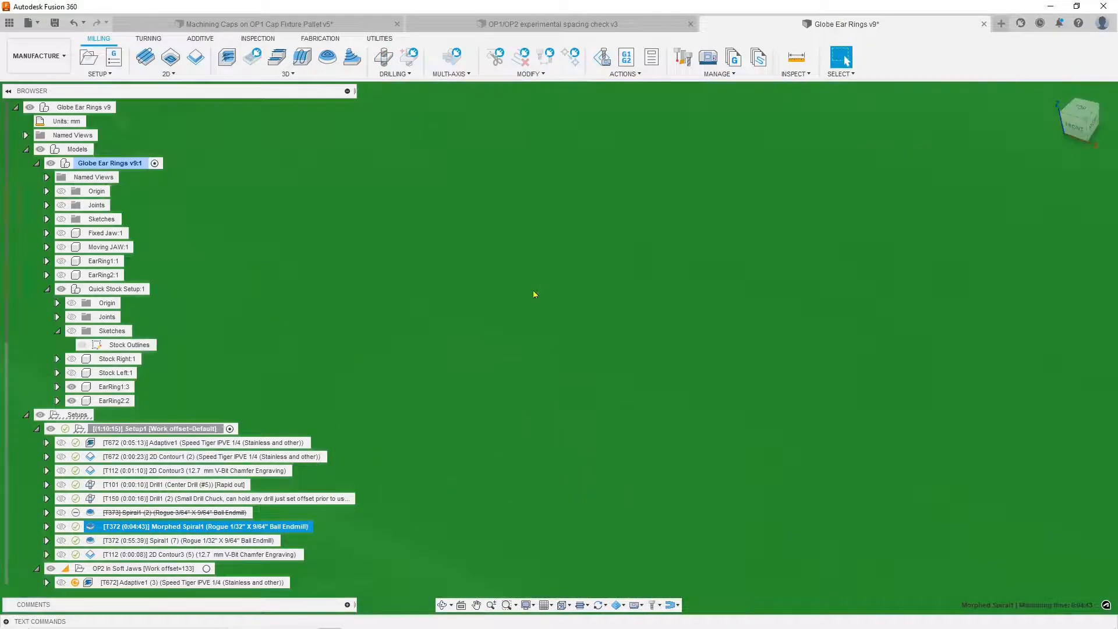
scroll(595, 310, "down", 3)
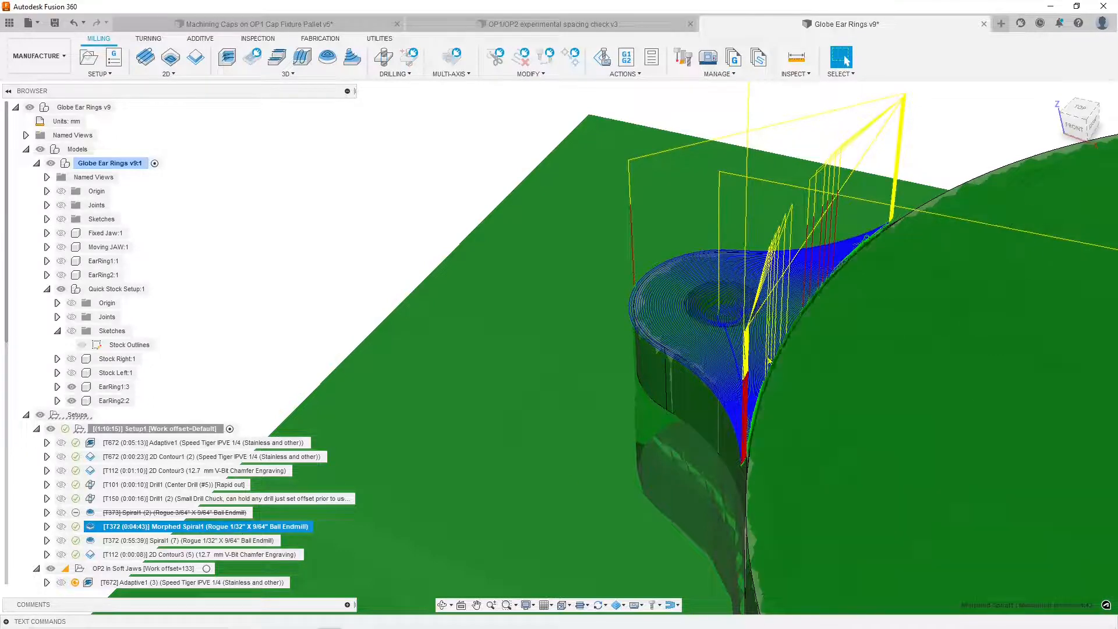
Examine the Spiral1 (7) toolpath that carves the continent relief on the globe face
left_click(237, 541)
scroll(528, 445, "down", 5)
middle_click_drag(688, 416, 658, 398, "shift")
scroll(659, 396, "up", 4)
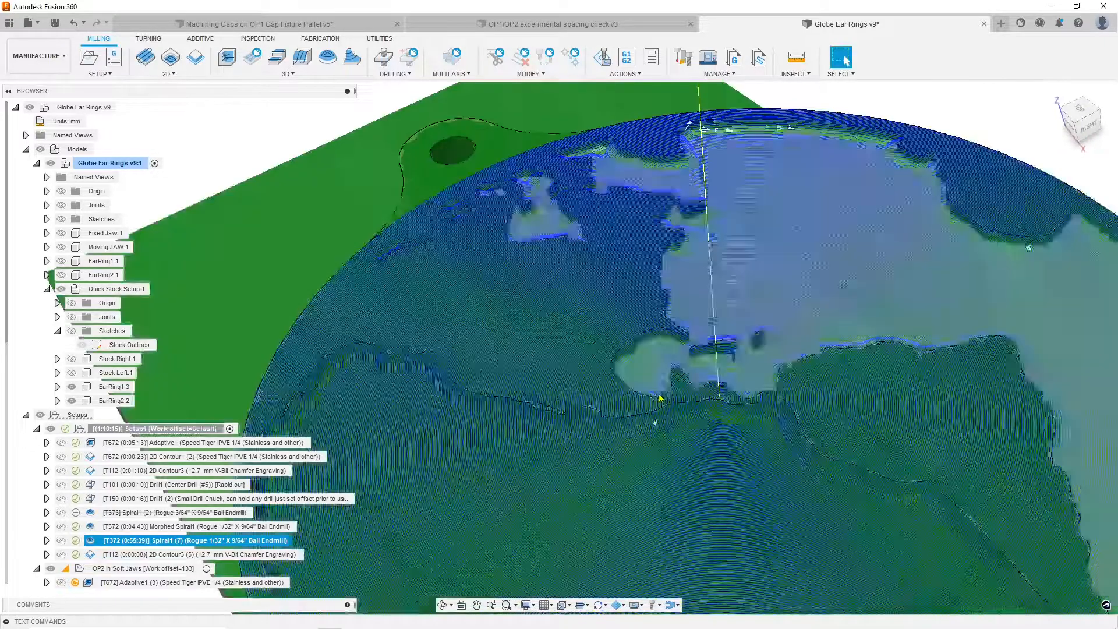
scroll(661, 394, "down", 2)
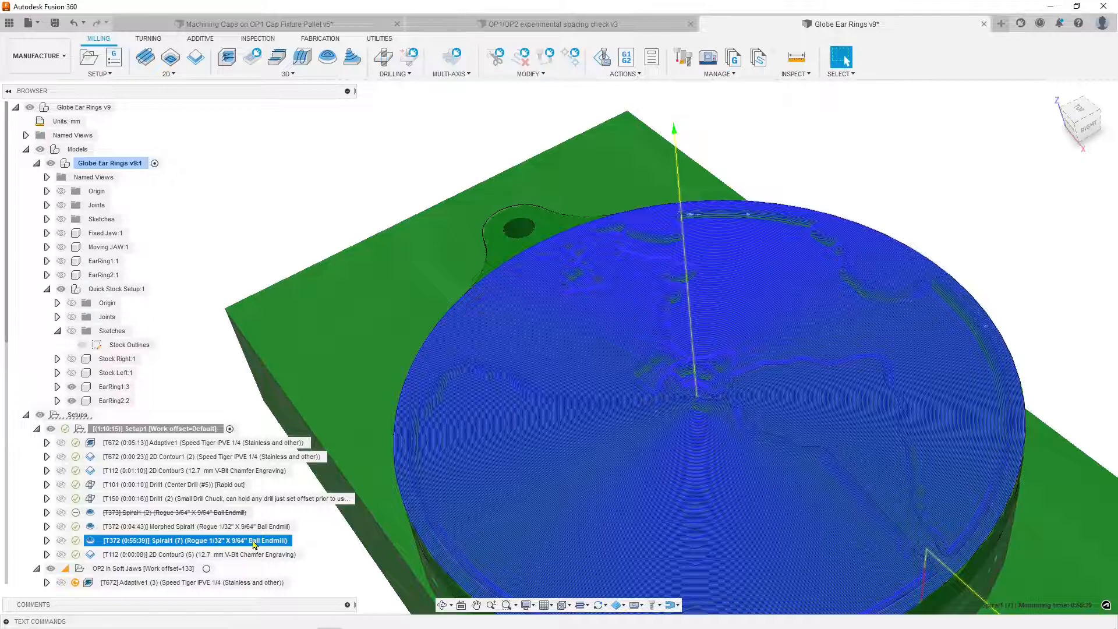
middle_click_drag(607, 445, 579, 369)
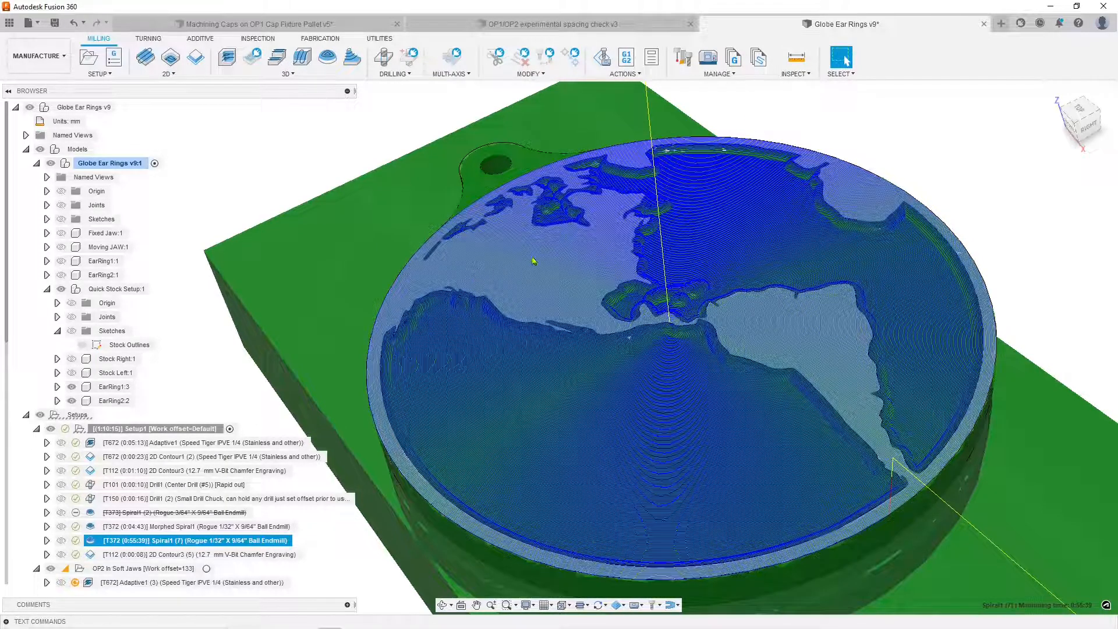
Check the 2D Contour3 (5) toolpath at the earring's hook hole, and open the machining simulation for all of Setup1
left_click(211, 555)
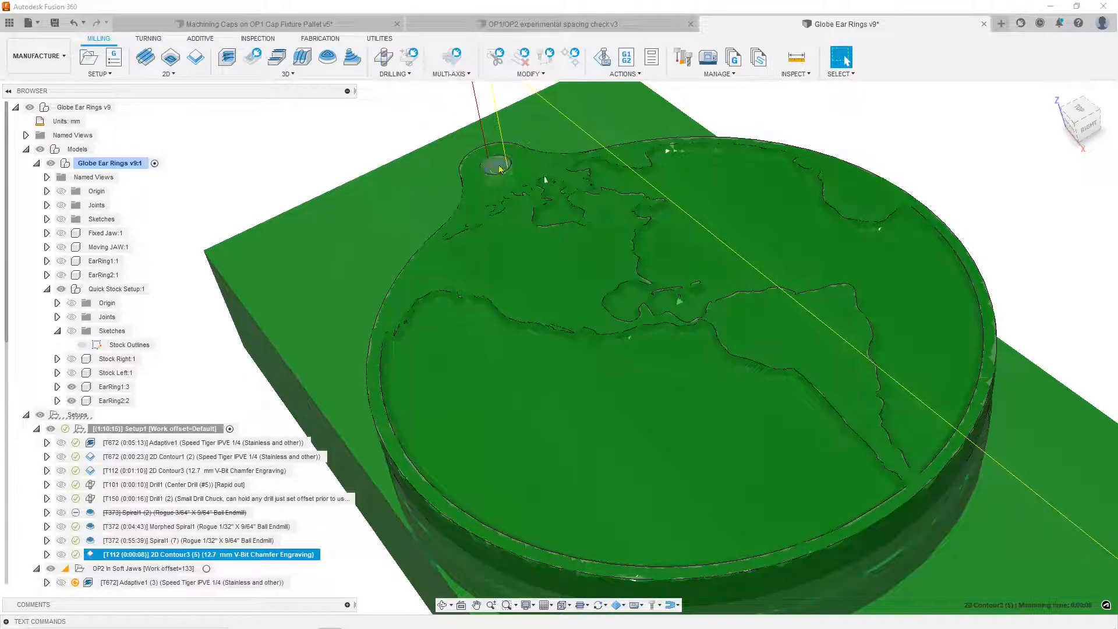
left_click(174, 429)
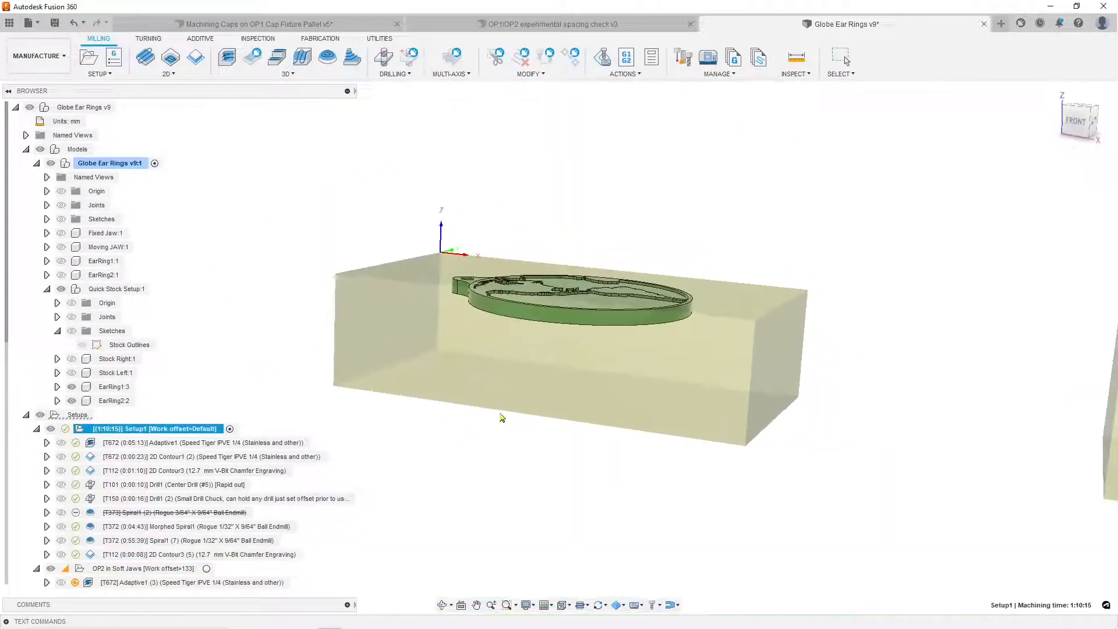
scroll(603, 433, "up", 5)
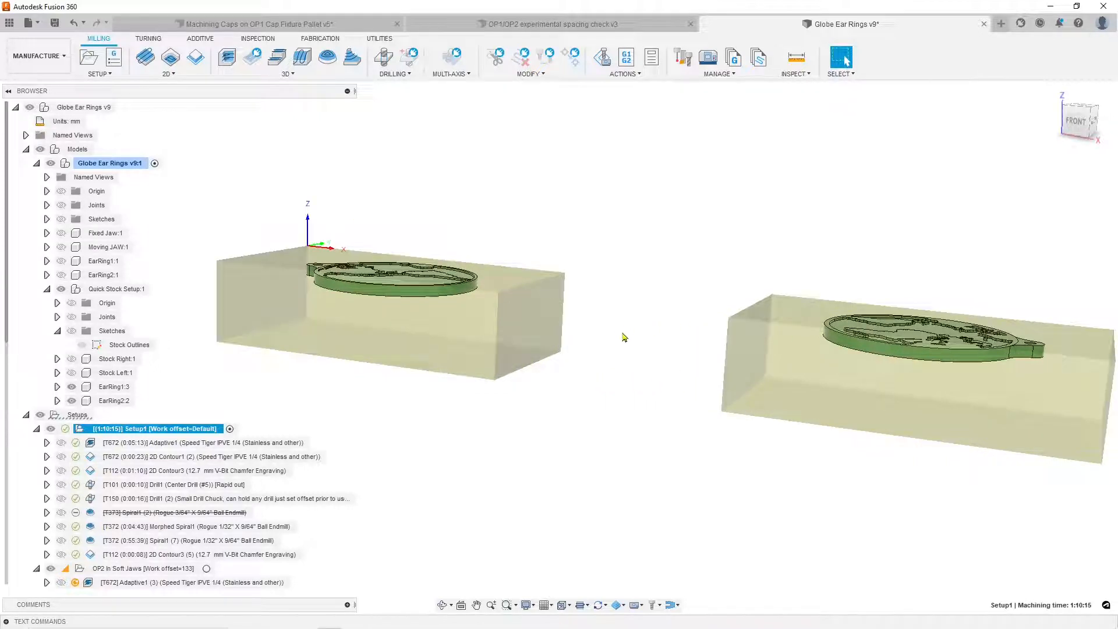
key("shift+s")
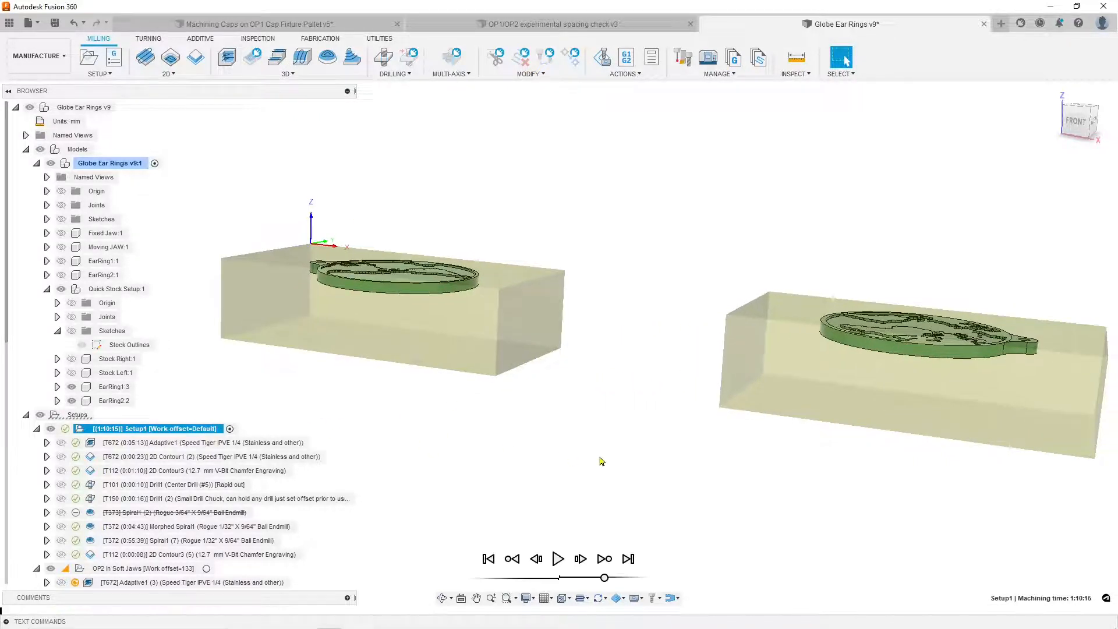
scroll(780, 463, "down", 3)
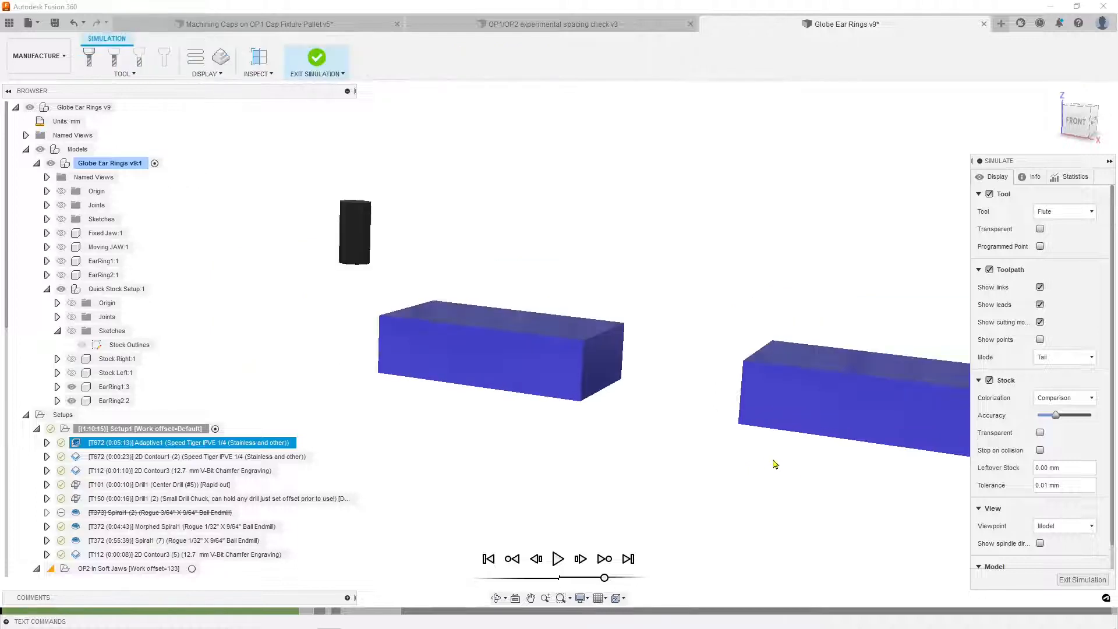
middle_click_drag(773, 463, 713, 438)
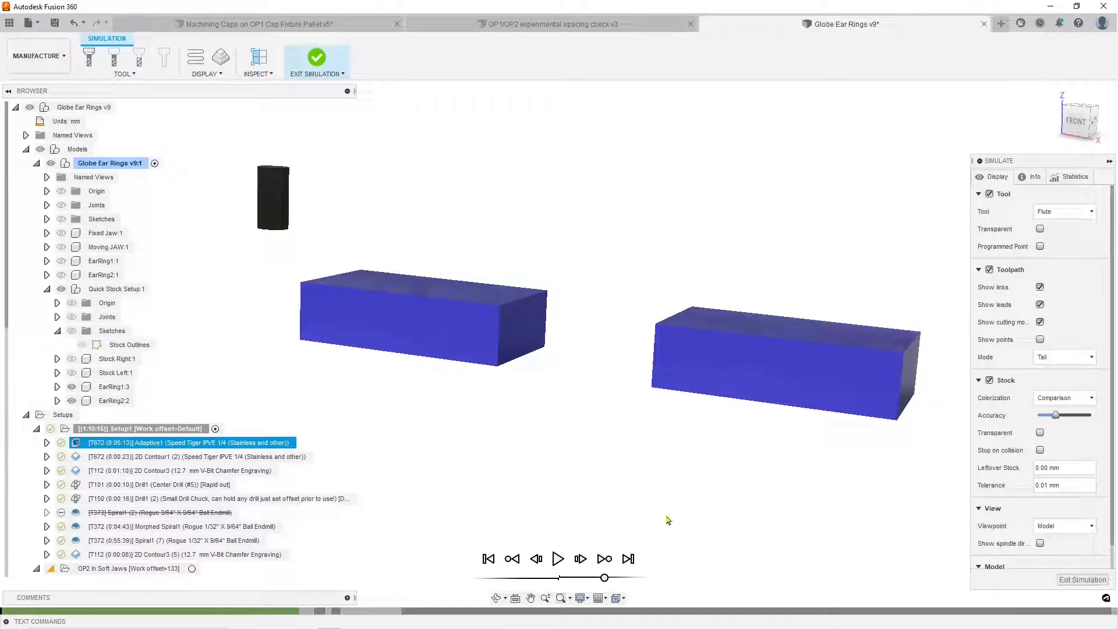
Run the simulation up to the start of Spiral1 (7), and examine the side wall and rim of one earring up close
left_click(557, 558)
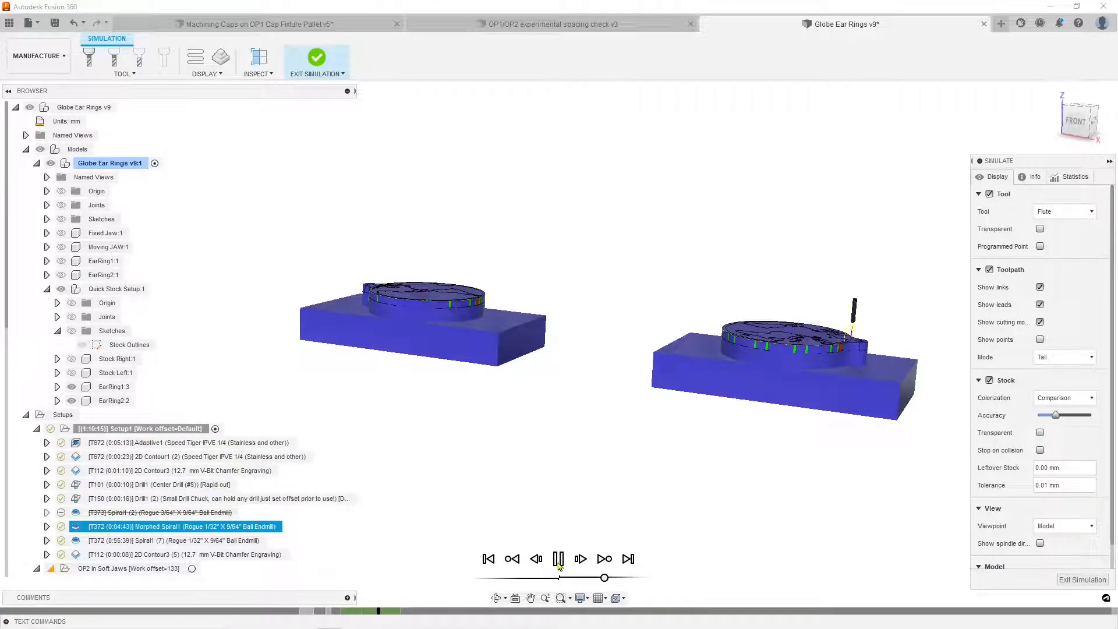
left_click(559, 559)
scroll(460, 323, "up", 3)
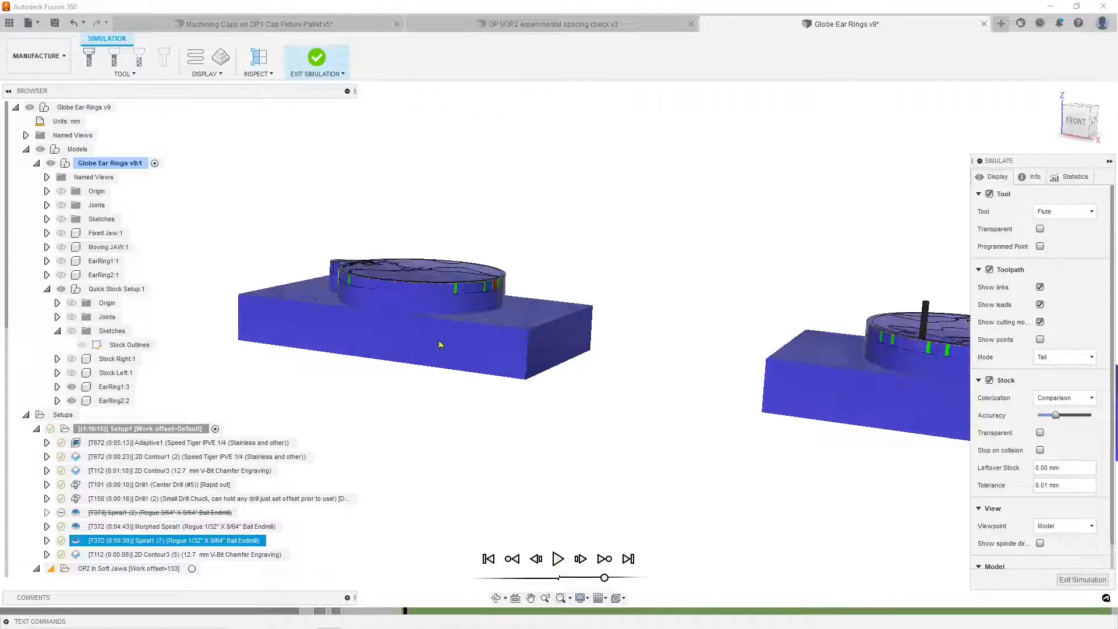
middle_click_drag(460, 324, 478, 378)
scroll(524, 432, "up", 4)
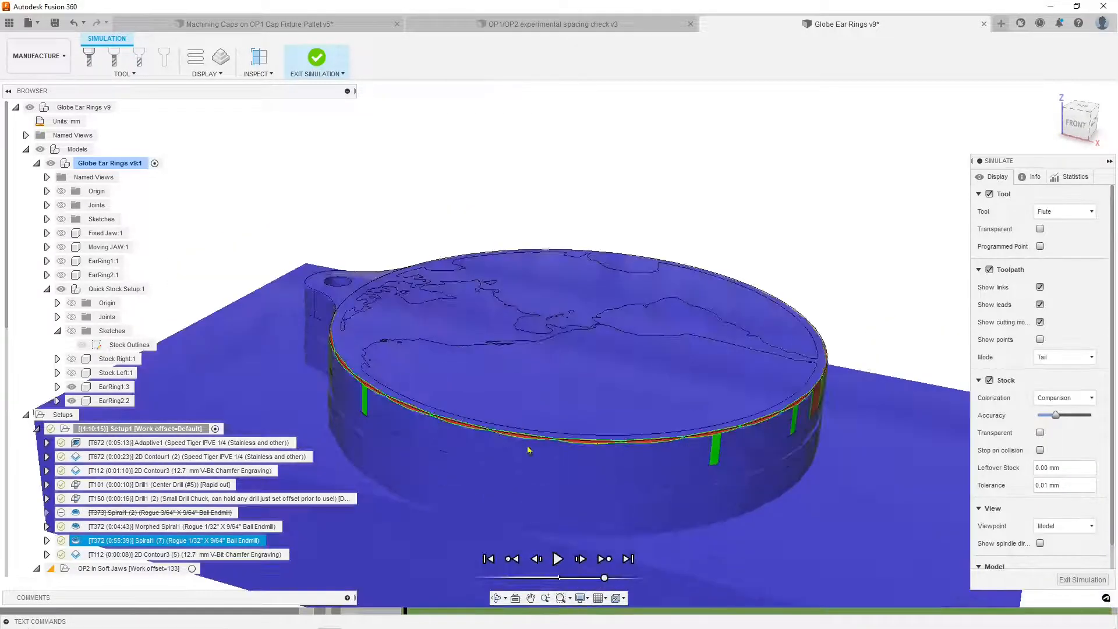
middle_click_drag(575, 410, 571, 361)
middle_click_drag(570, 361, 587, 317, "shift")
middle_click_drag(596, 376, 617, 279, "shift")
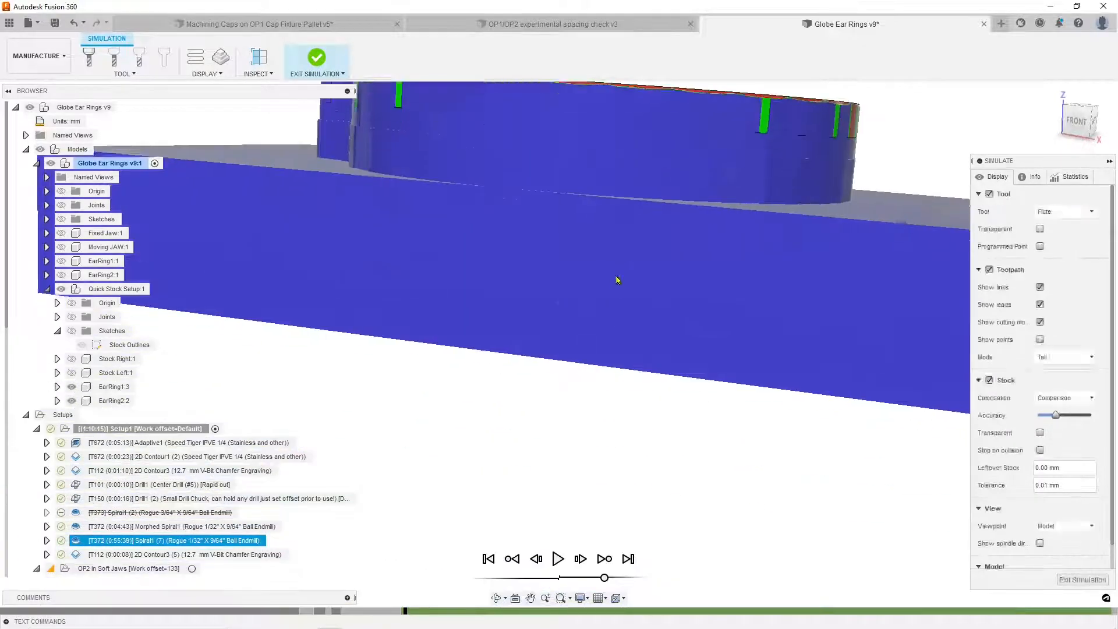
middle_click_drag(617, 204, 598, 362)
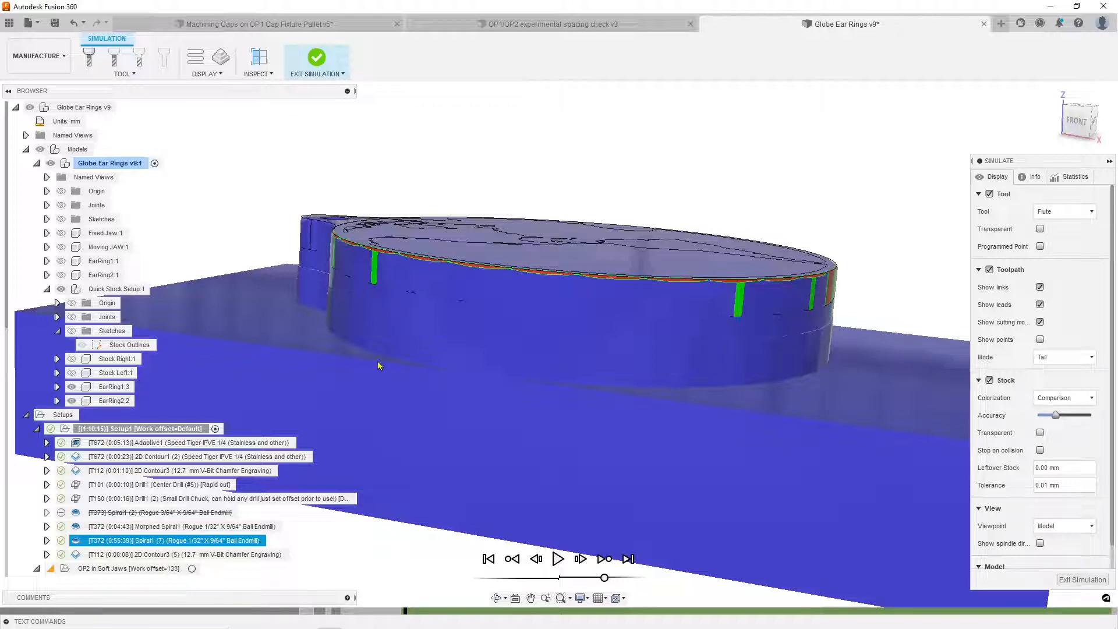
scroll(419, 372, "down", 5)
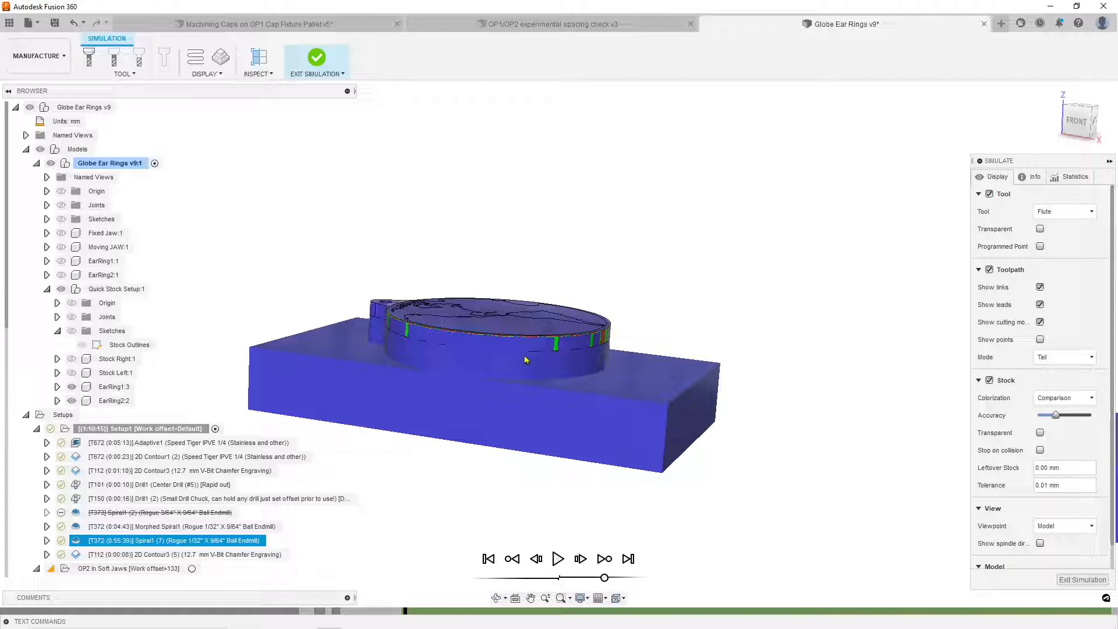
Resume the simulation through Spiral1 (7) and 2D Contour3 (5), examining how the continent relief is cut into the globe face
left_click(558, 559)
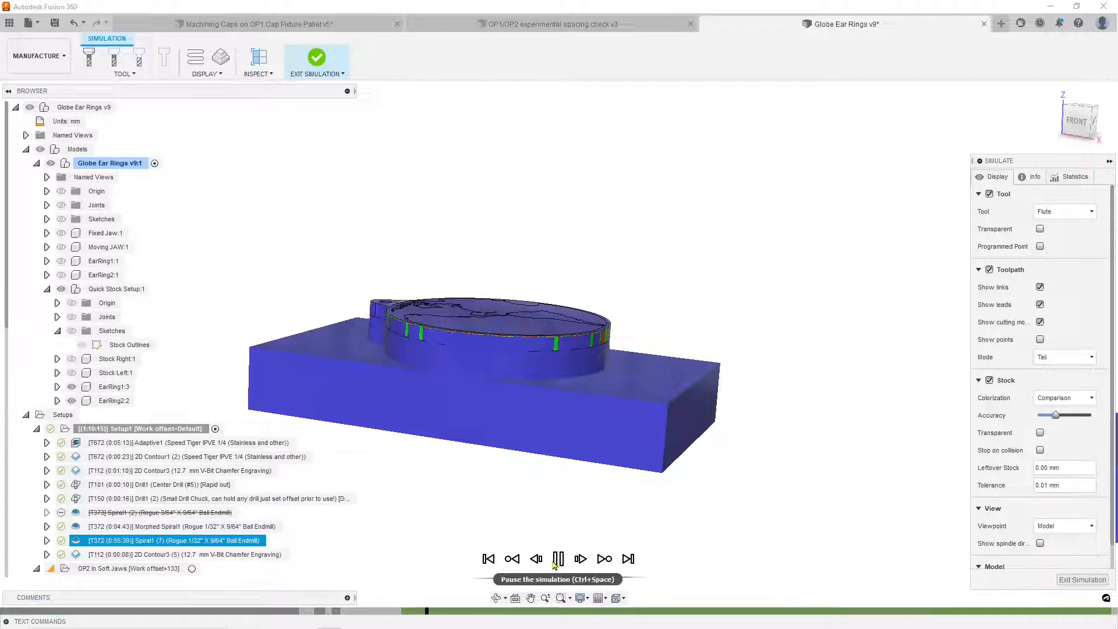
scroll(638, 450, "down", 4)
middle_click_drag(920, 447, 701, 407)
middle_click_drag(654, 356, 649, 399, "shift")
middle_click_drag(639, 331, 666, 466)
scroll(655, 424, "up", 5)
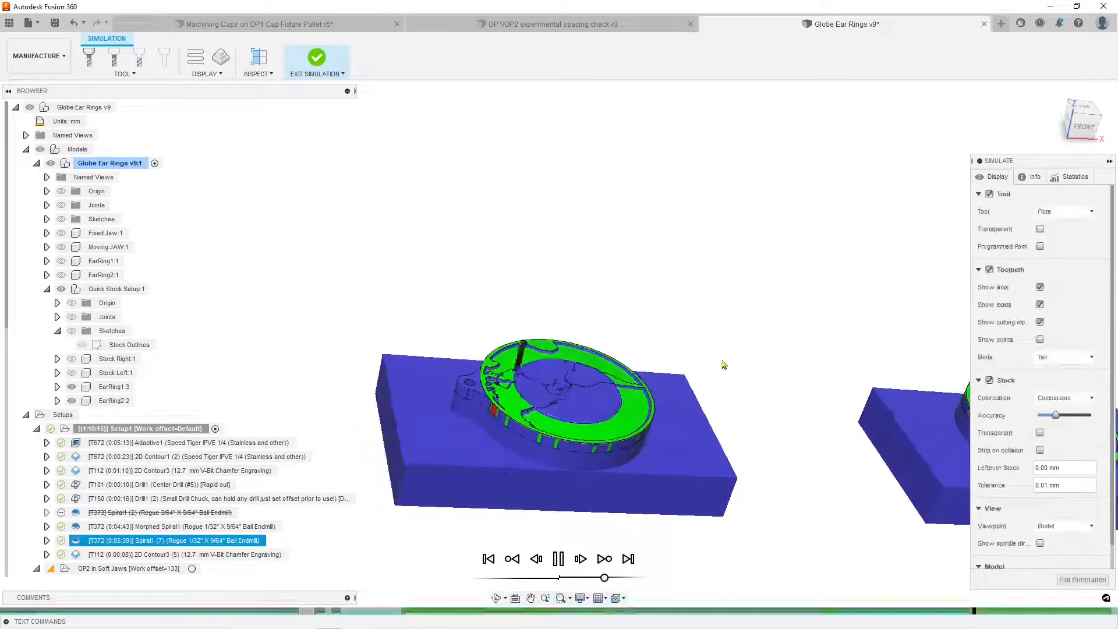
middle_click_drag(716, 416, 693, 417, "shift")
scroll(566, 383, "up", 4)
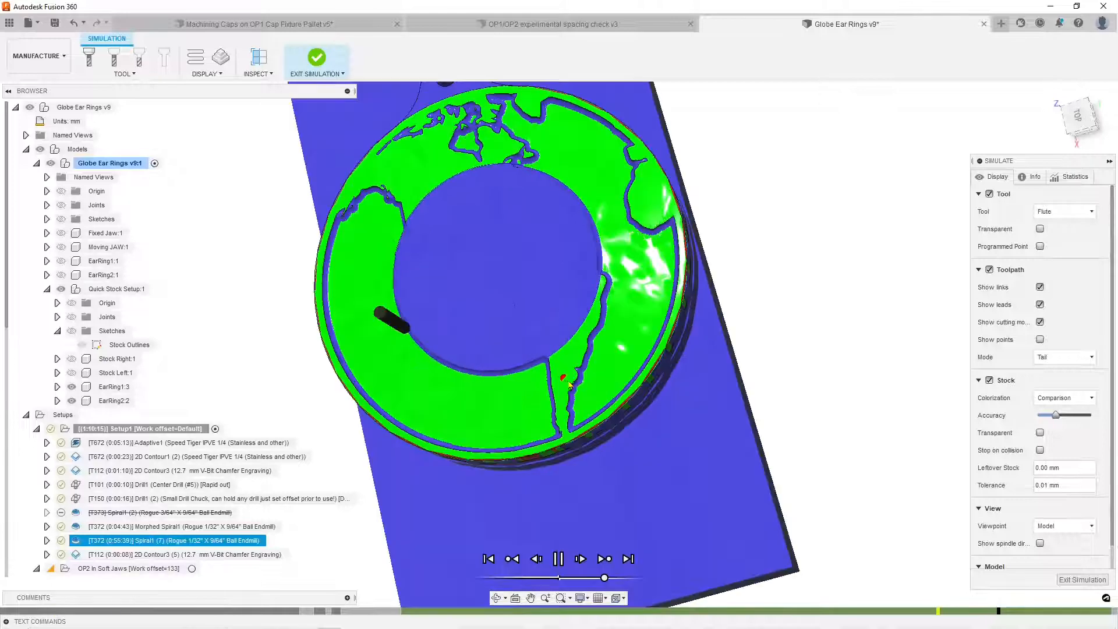
middle_click_drag(564, 379, 602, 374, "shift")
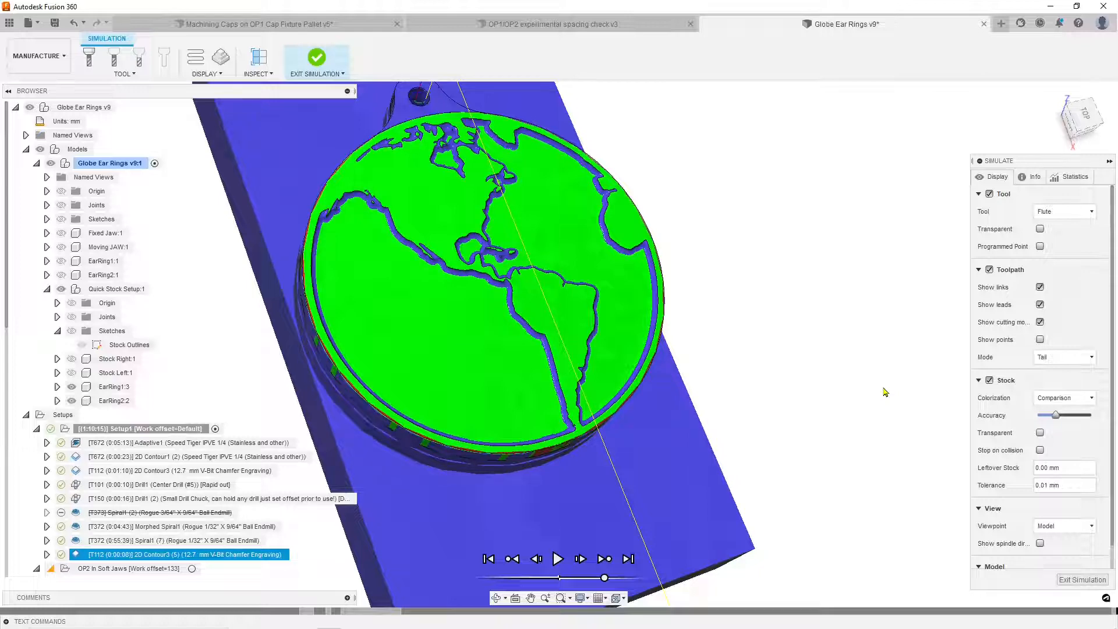
Inspect the fully simulated earring on its stock block from above, and exit the simulation
scroll(797, 427, "down", 5)
middle_click_drag(797, 428, 877, 446, "shift")
middle_click_drag(777, 445, 354, 478, "shift")
middle_click_drag(656, 449, 661, 442, "shift")
middle_click_drag(661, 443, 674, 440)
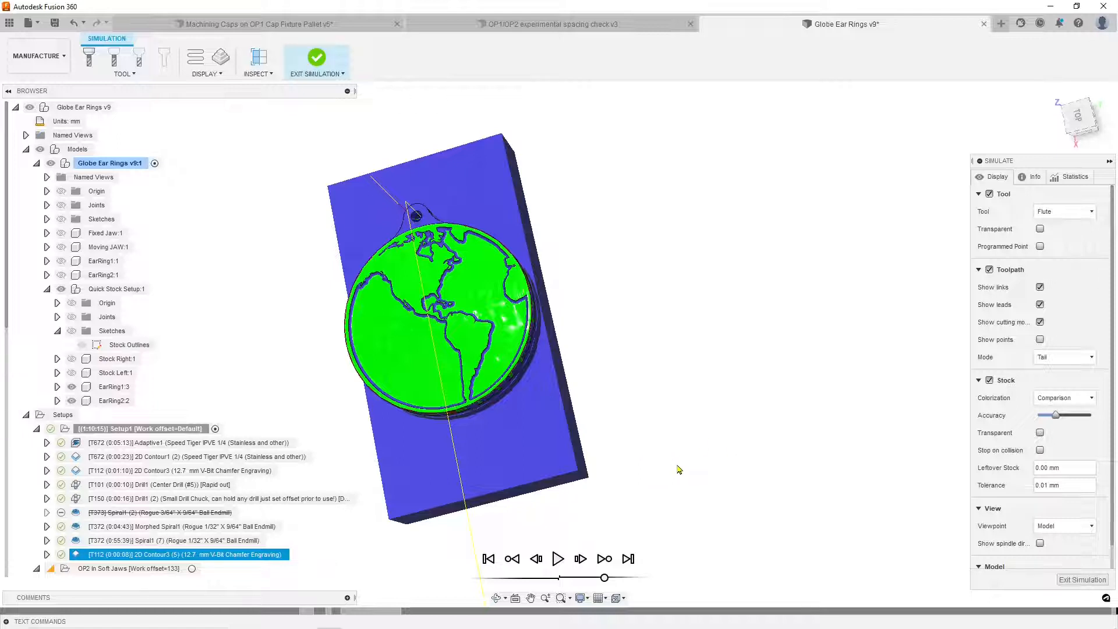
middle_click_drag(677, 466, 705, 461)
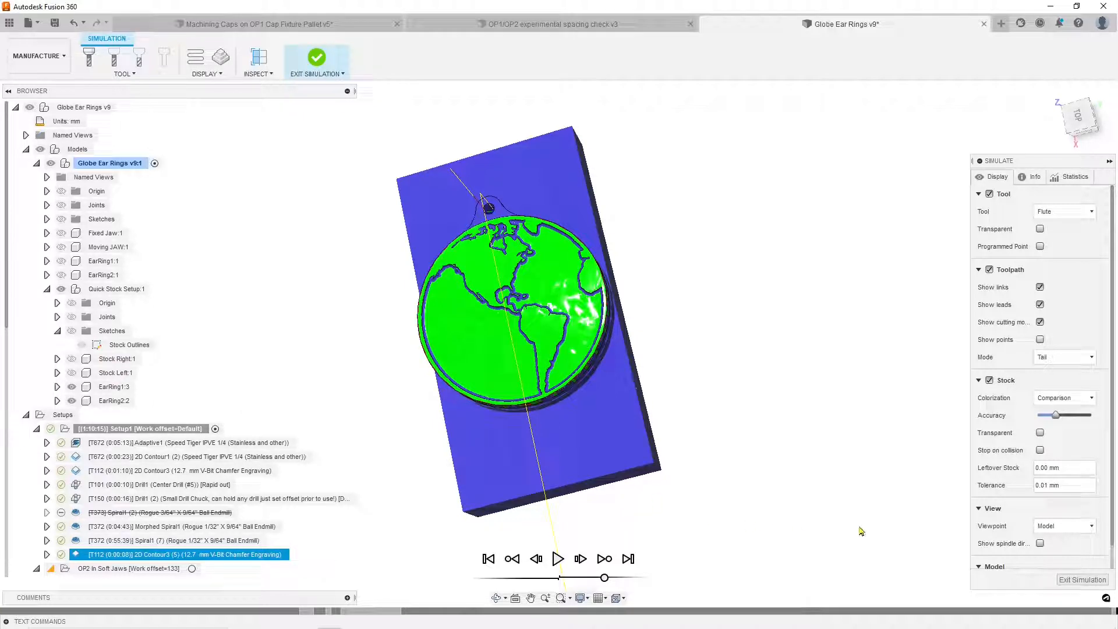
left_click(1078, 579)
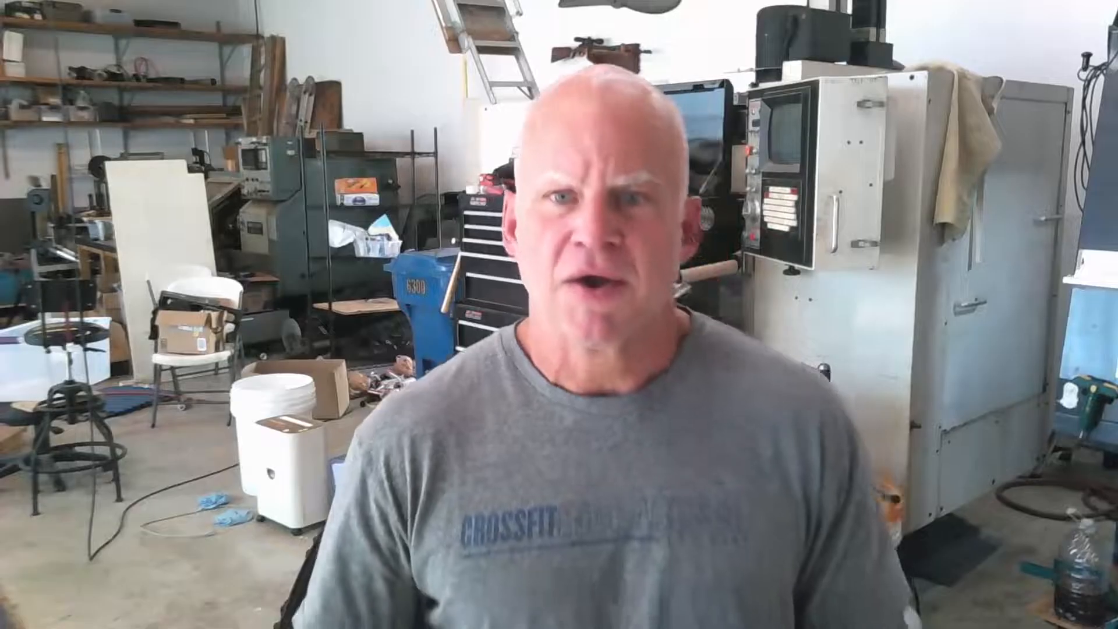